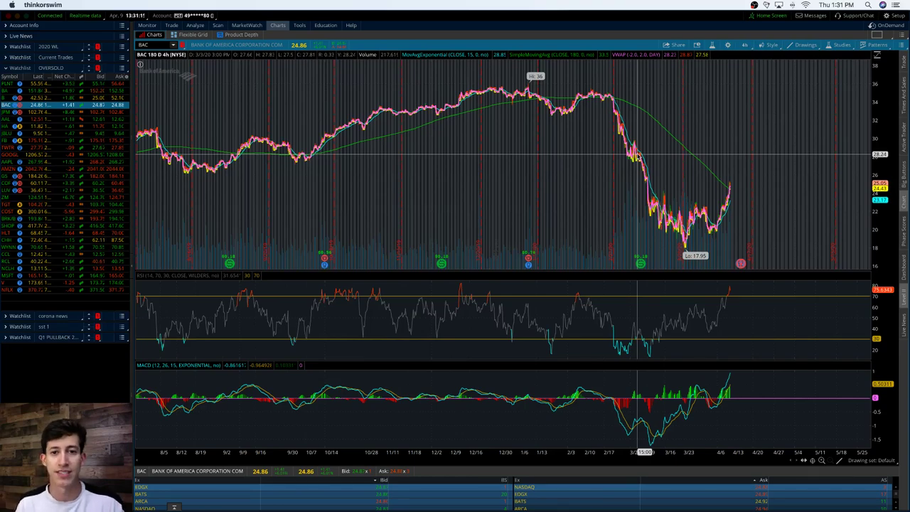
Switch to Chrome and look over the popular and recent uploads on the YouTube channel page.
key(ctrl+Up)
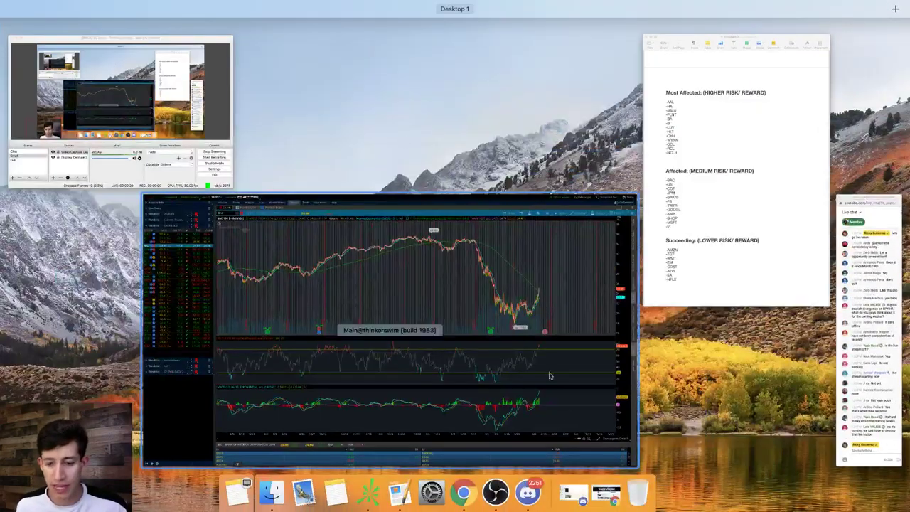
click(386, 315)
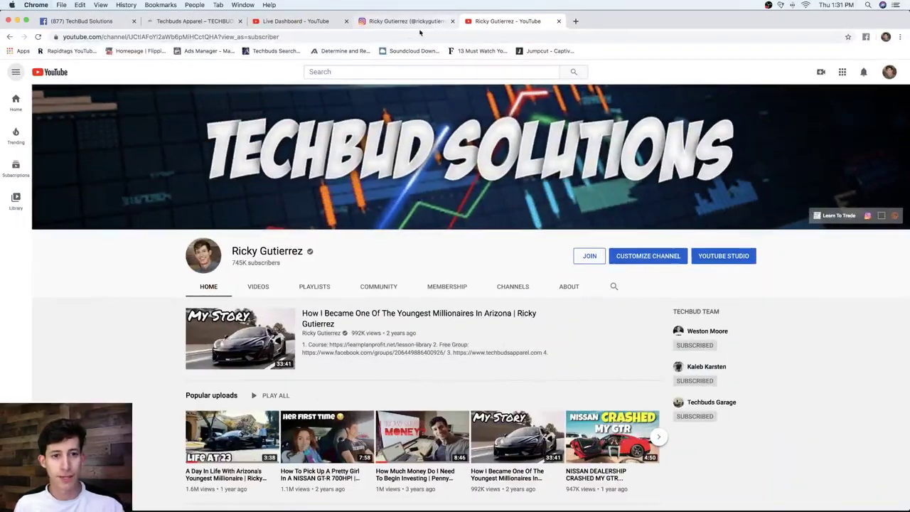
scroll(251, 323, down, 3)
scroll(250, 323, down, 3)
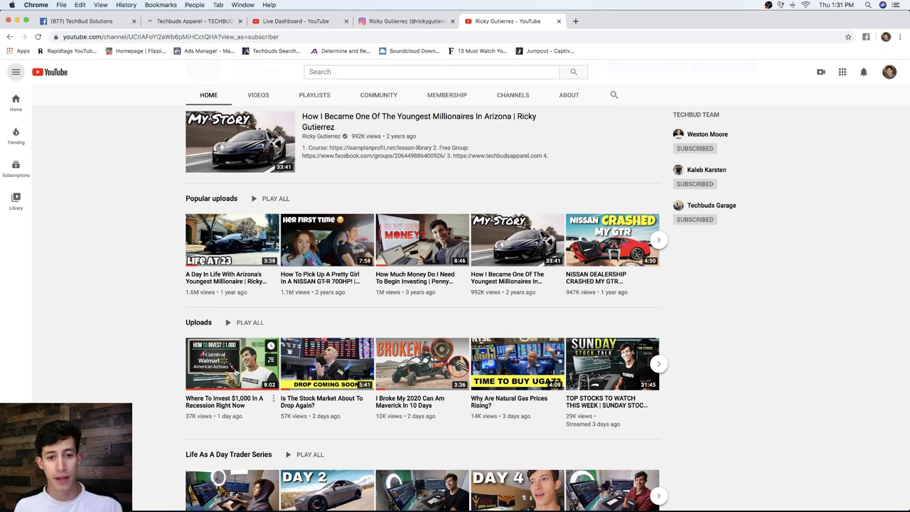
scroll(319, 319, up, 5)
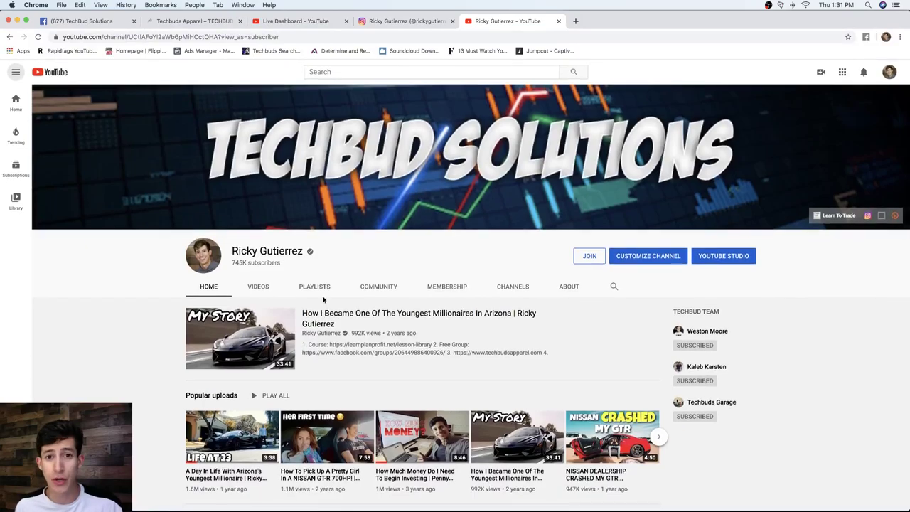
Review the sectors grouped by risk and reward in the Pages document, and return to the BAC chart in thinkorswim.
key(ctrl+Up)
click(473, 172)
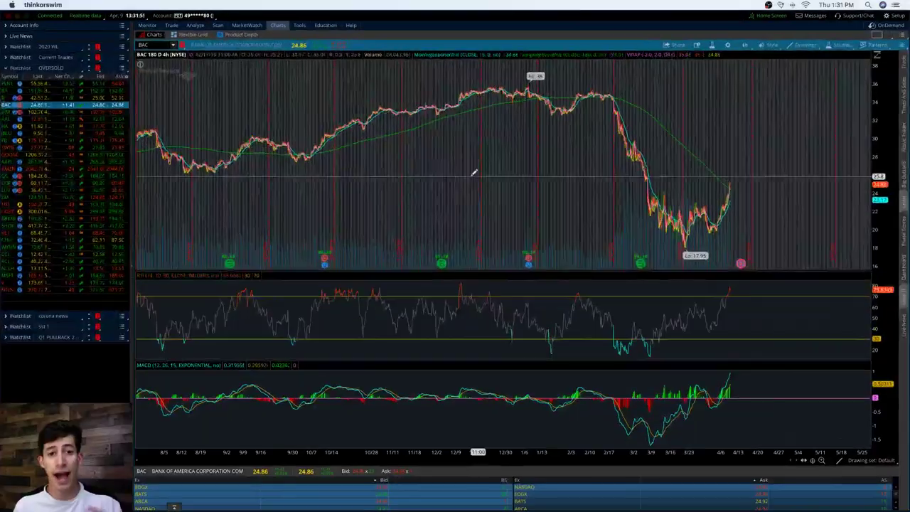
key(ctrl+Up)
click(800, 312)
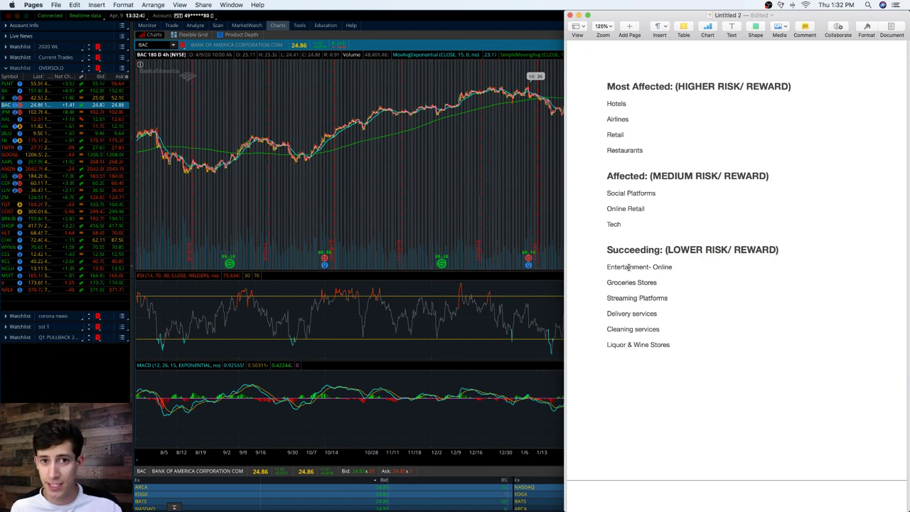
click(363, 179)
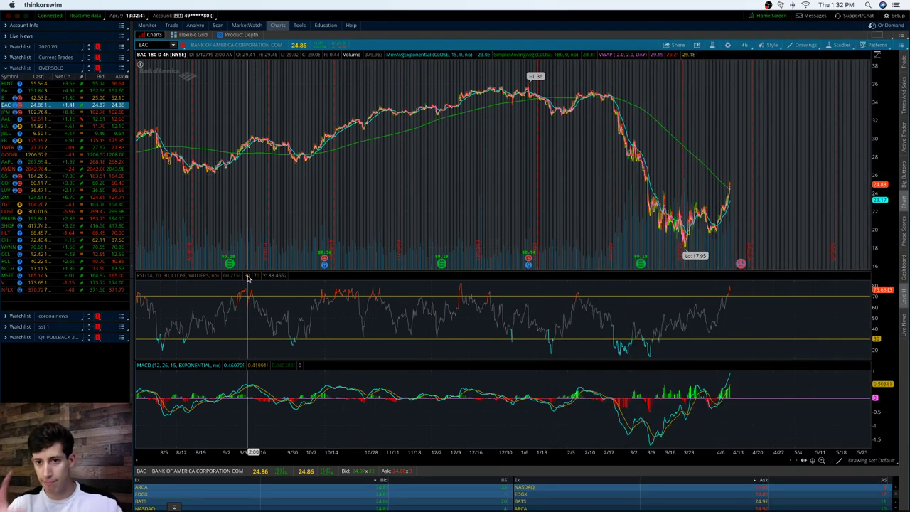
Switch to the Pages document and examine the ticker lists for the higher, medium and lower risk groups.
key(ctrl+Up)
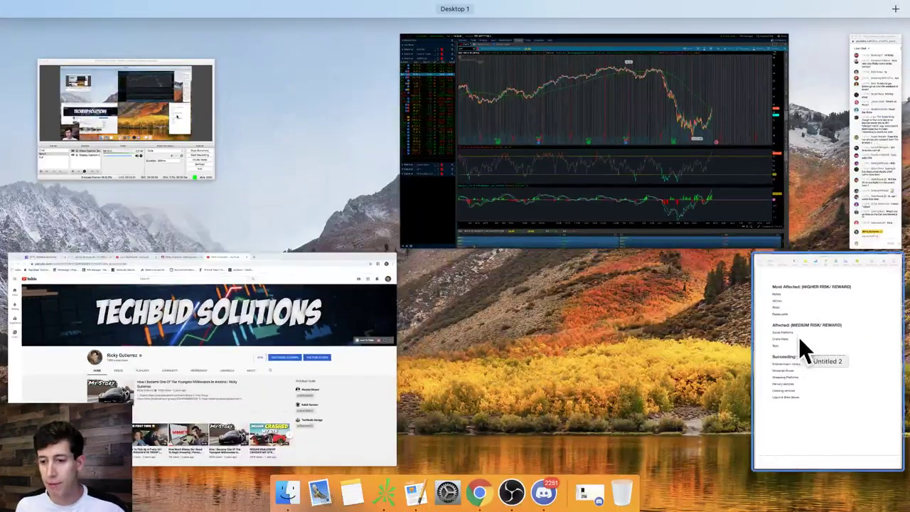
click(803, 348)
scroll(754, 330, down, 10)
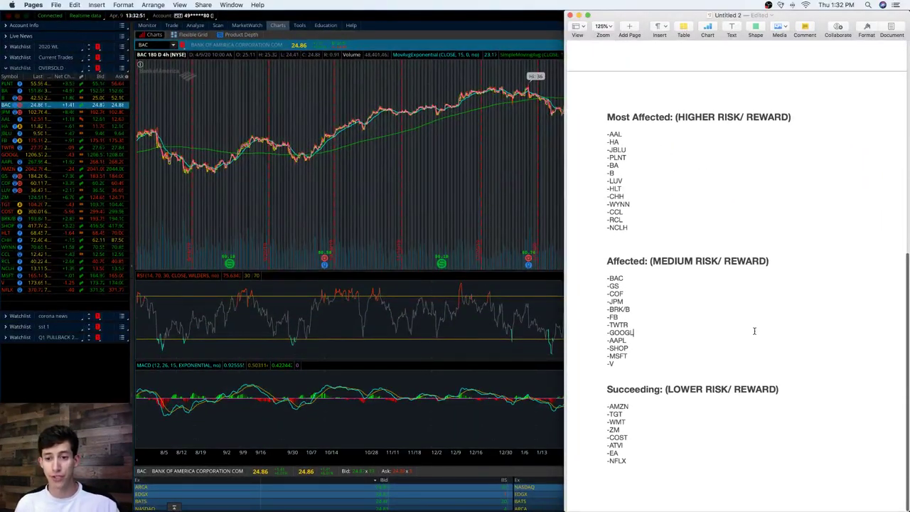
scroll(744, 318, down, 1)
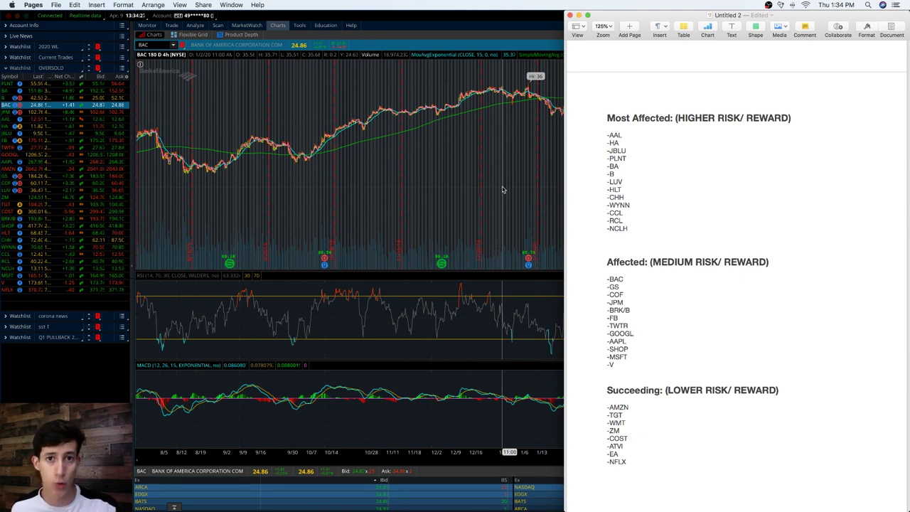
Look at today's trade activity and open positions in thinkorswim, and return to the BAC chart.
click(502, 190)
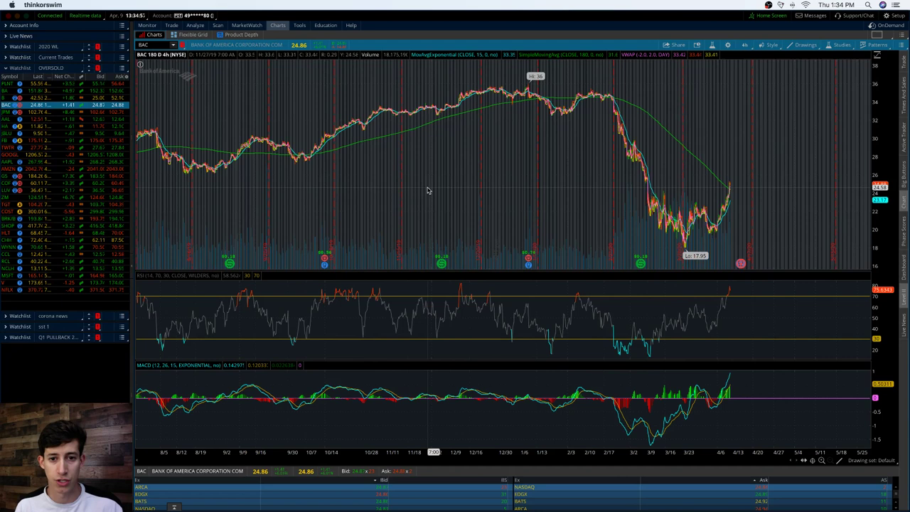
click(146, 25)
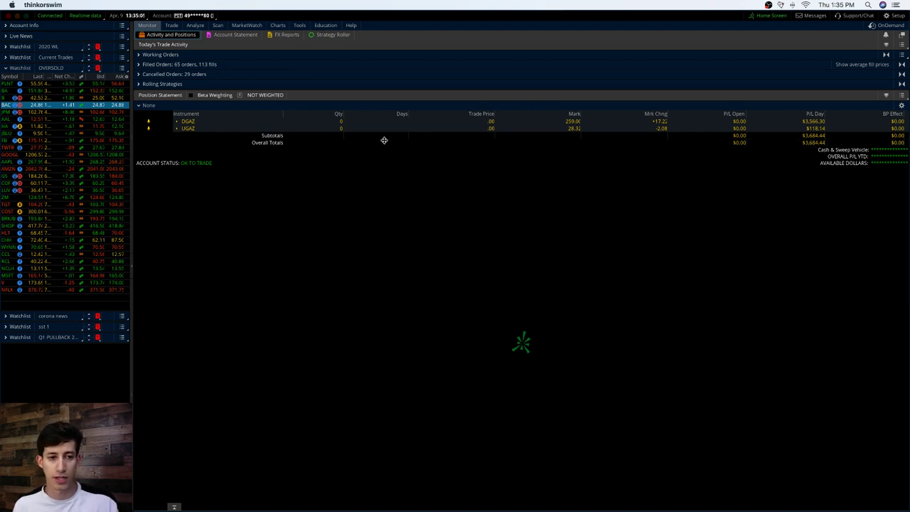
click(206, 64)
click(206, 64)
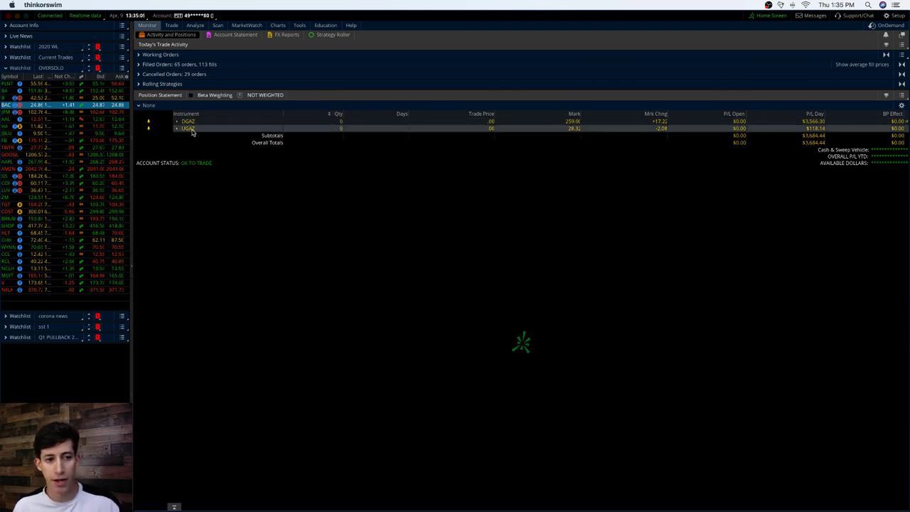
click(277, 25)
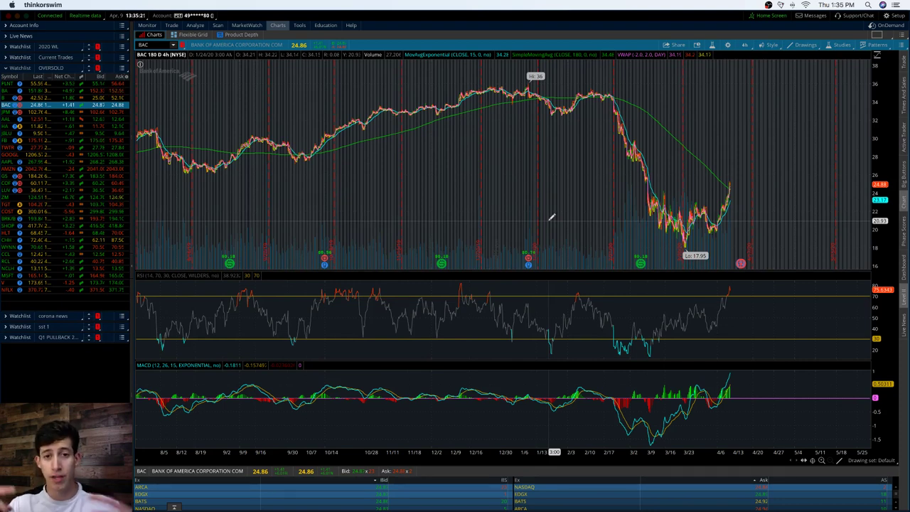
Read the YouTube live chat and check the stream health on the Live Dashboard in Chrome.
key(ctrl+Up)
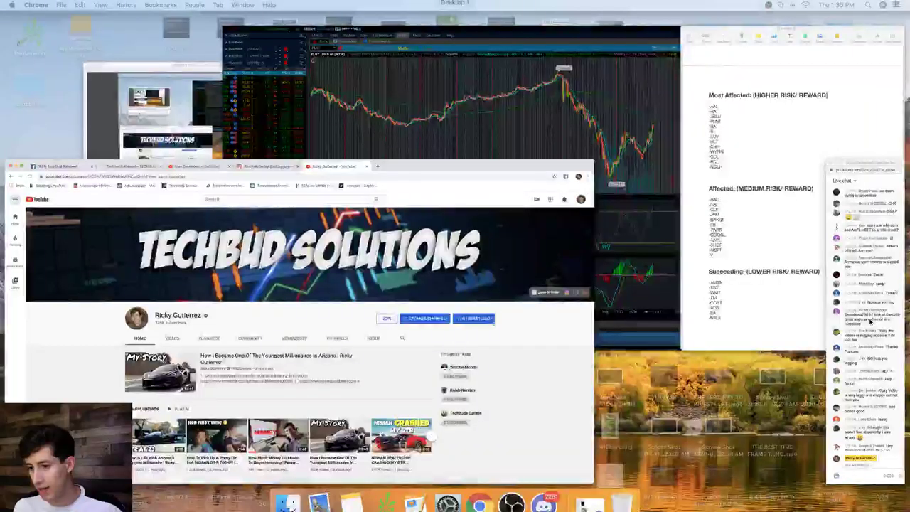
click(868, 321)
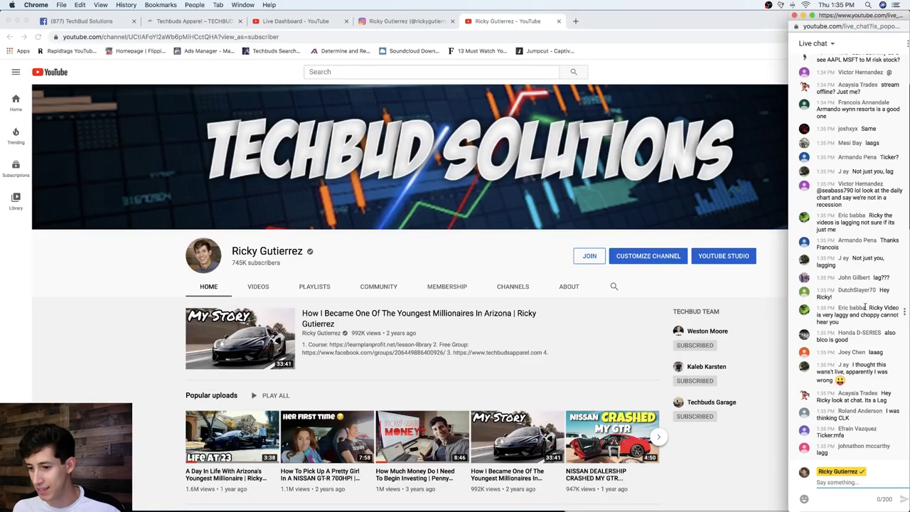
click(295, 20)
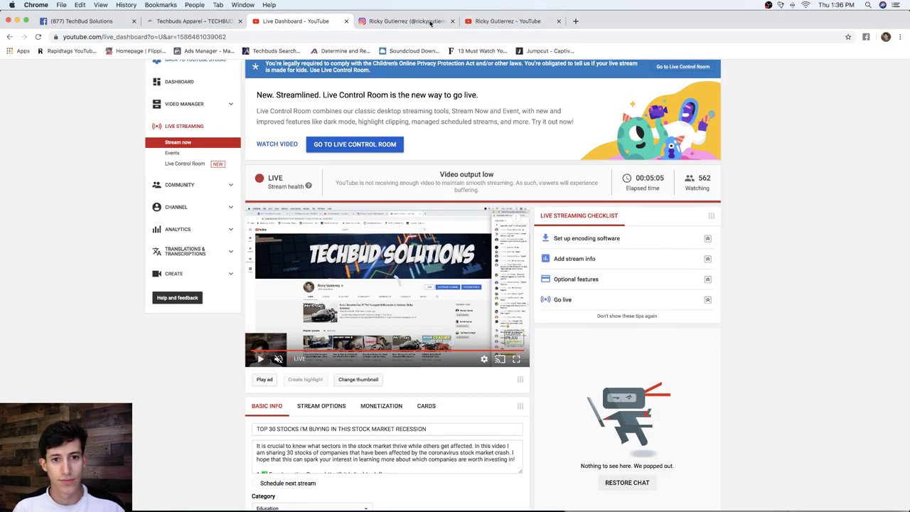
click(497, 21)
key(ctrl+Up)
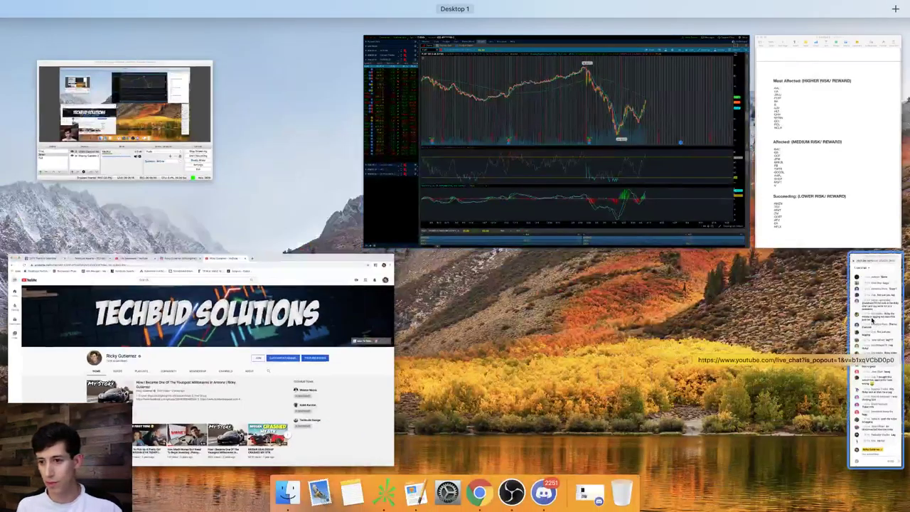
click(873, 319)
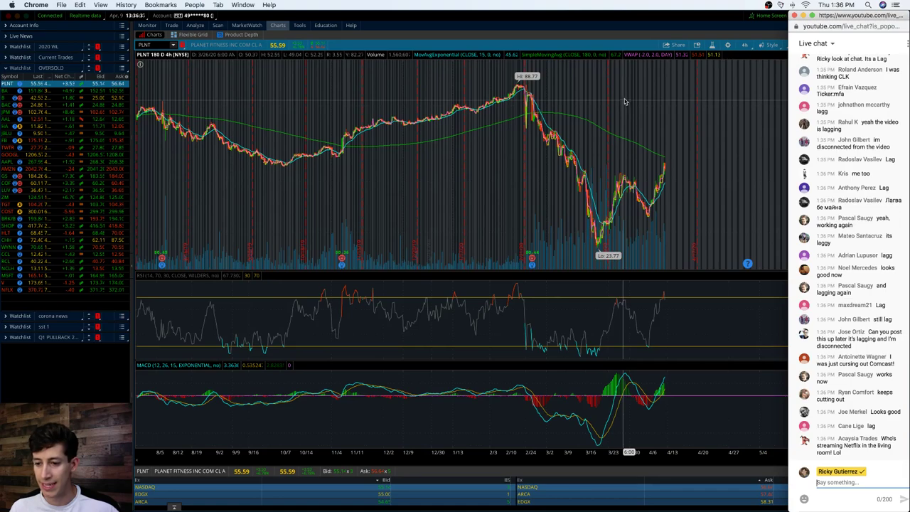
Consult the ticker list in Pages and view the B and PLNT charts from the OVERSOLD watchlist in thinkorswim.
key(ctrl+Up)
click(806, 319)
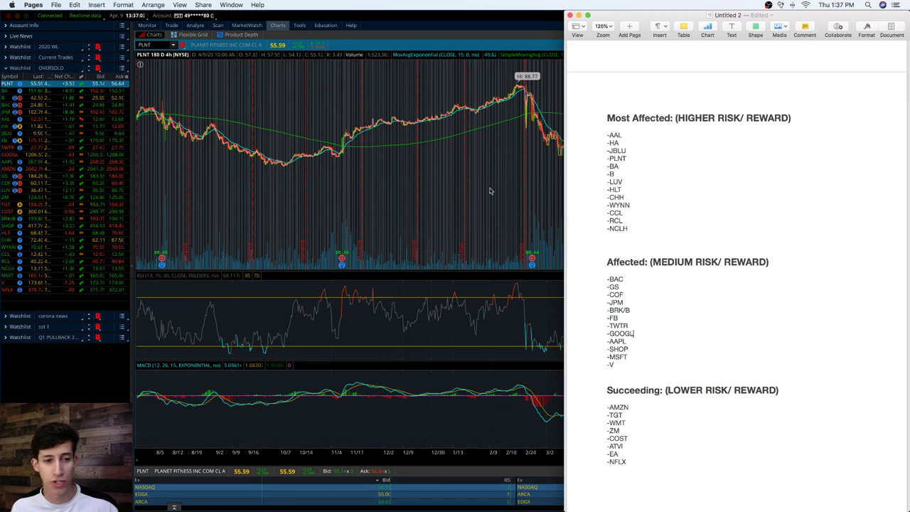
click(349, 179)
click(9, 97)
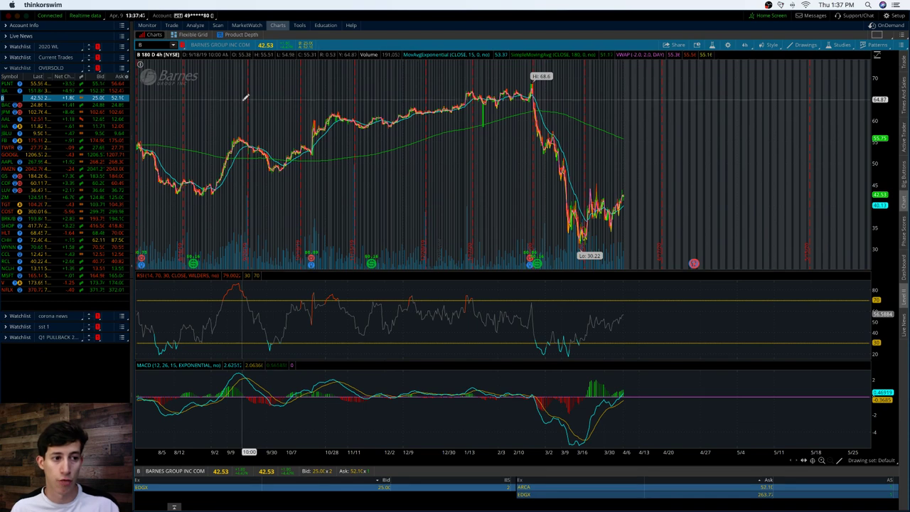
click(7, 83)
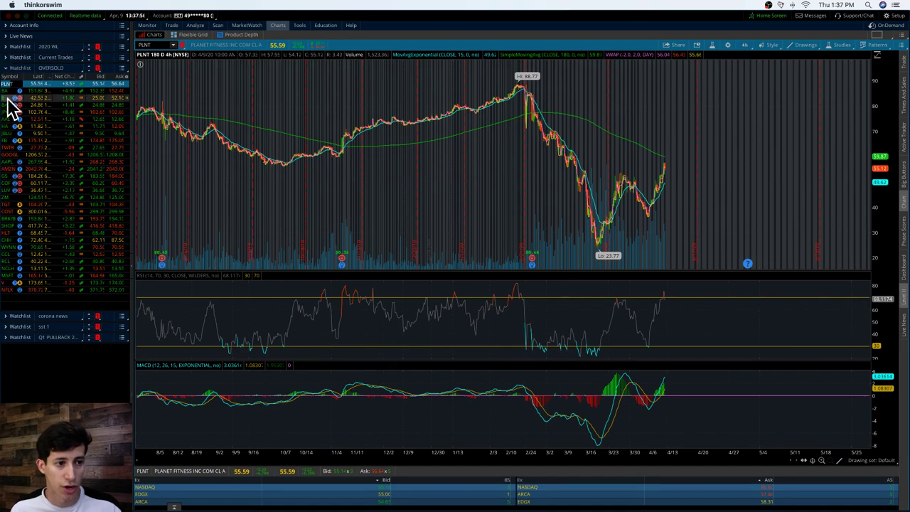
Compare the BA, AAL, HA and JBLU charts from the OVERSOLD watchlist, tracing AAL from its recent low up to its pre-drop level.
key(ctrl+Up)
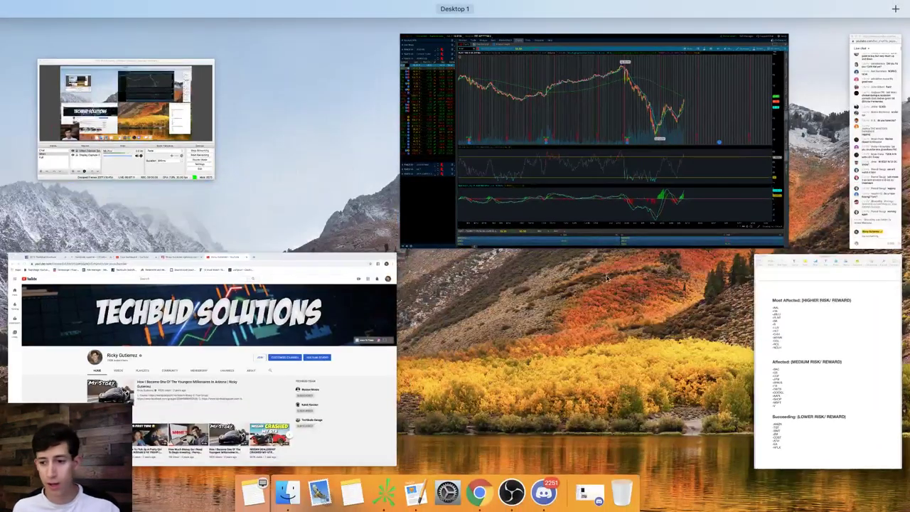
click(720, 270)
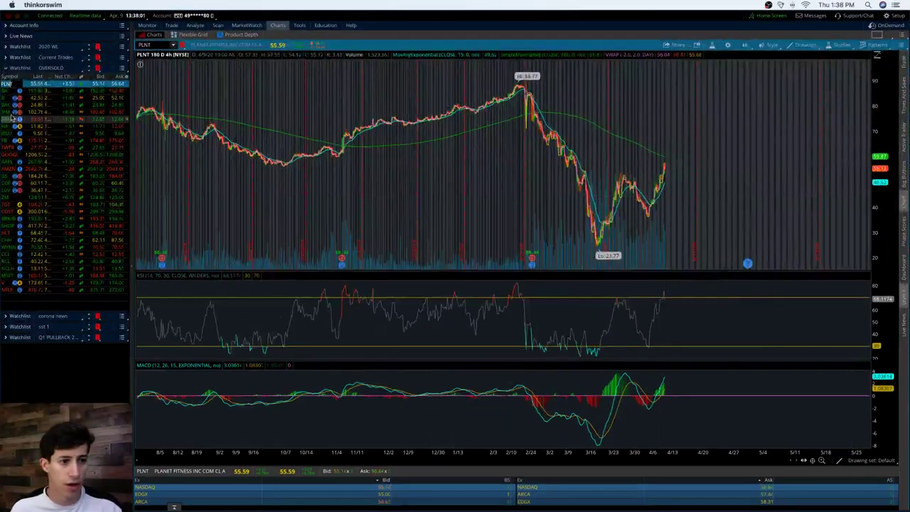
click(46, 91)
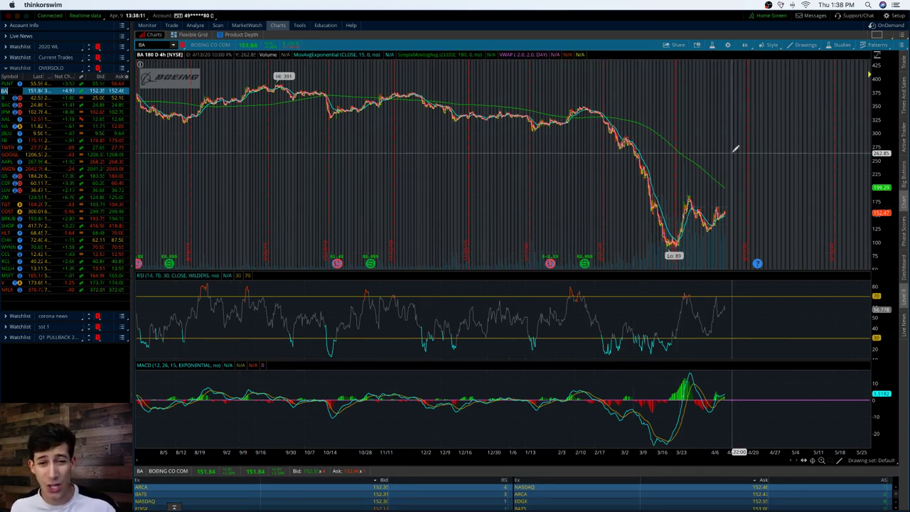
click(6, 120)
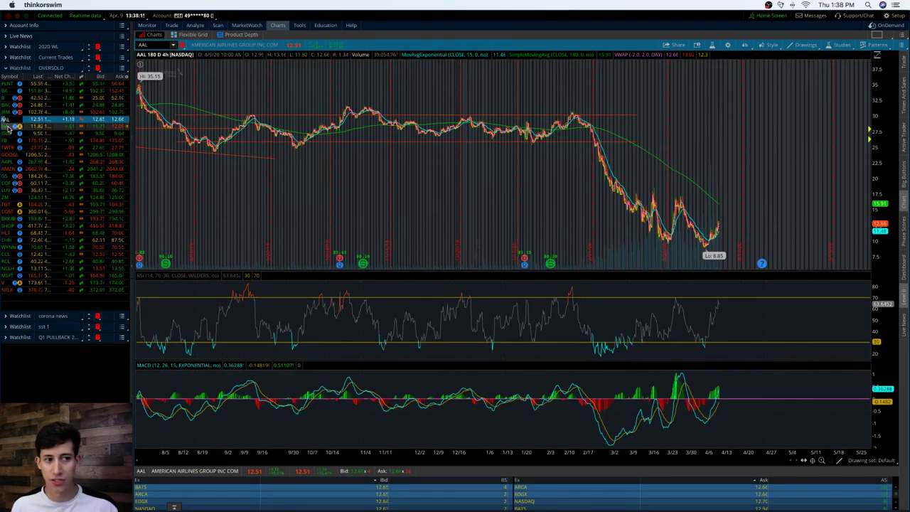
click(7, 126)
click(7, 133)
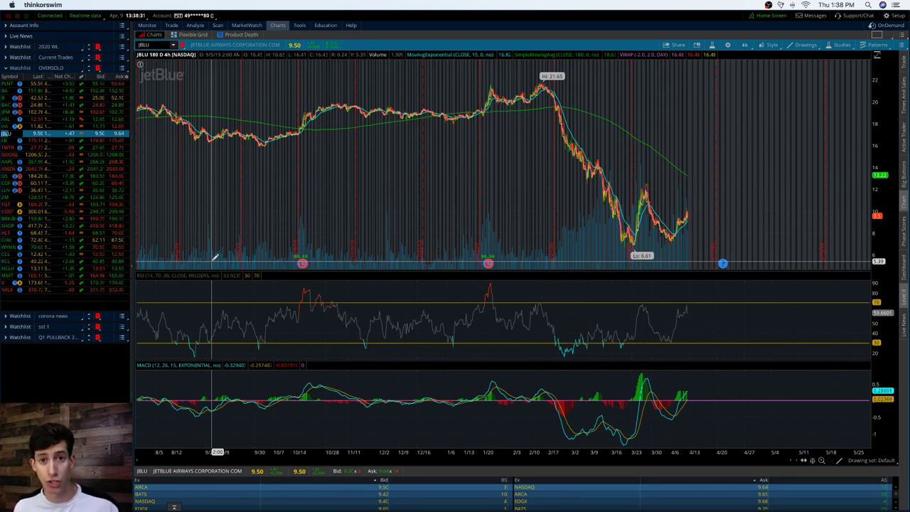
click(5, 120)
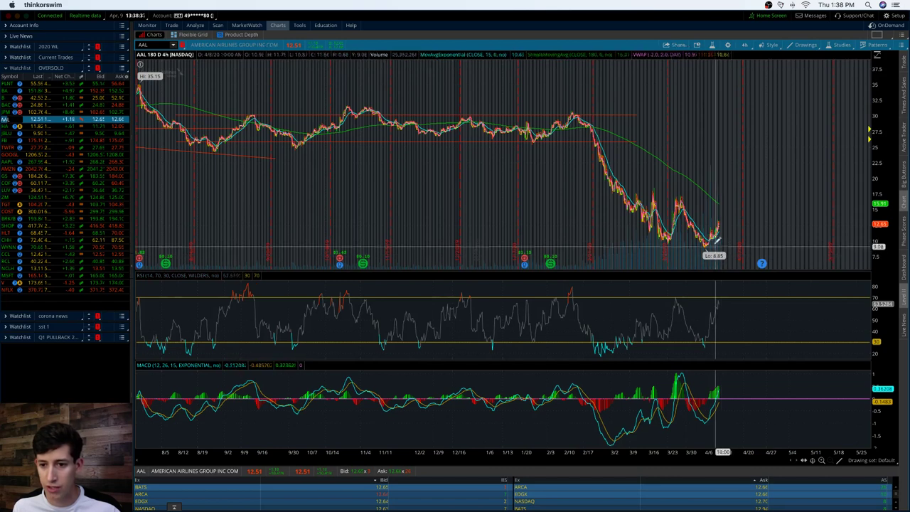
drag(712, 243, 721, 112)
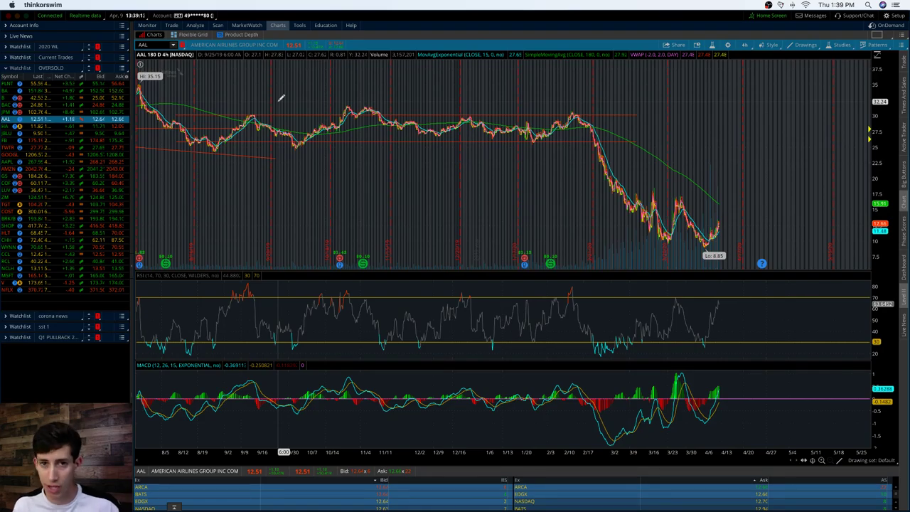
Check the broadcast on the YouTube Live Dashboard in Chrome and return to thinkorswim.
key(ctrl+Up)
click(213, 327)
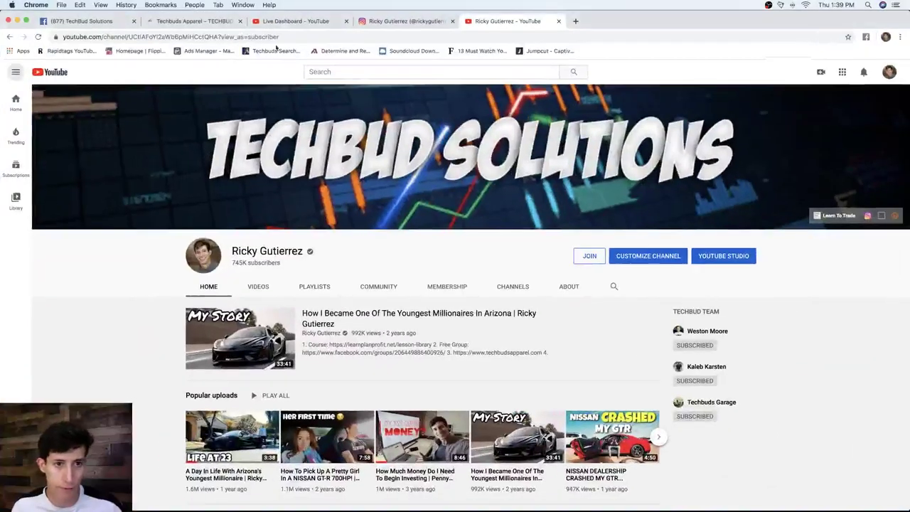
click(294, 20)
key(ctrl+Up)
click(576, 162)
Consult the ticker list in Pages and view the CCL and RCL charts from the OVERSOLD watchlist in thinkorswim.
key(ctrl+Up)
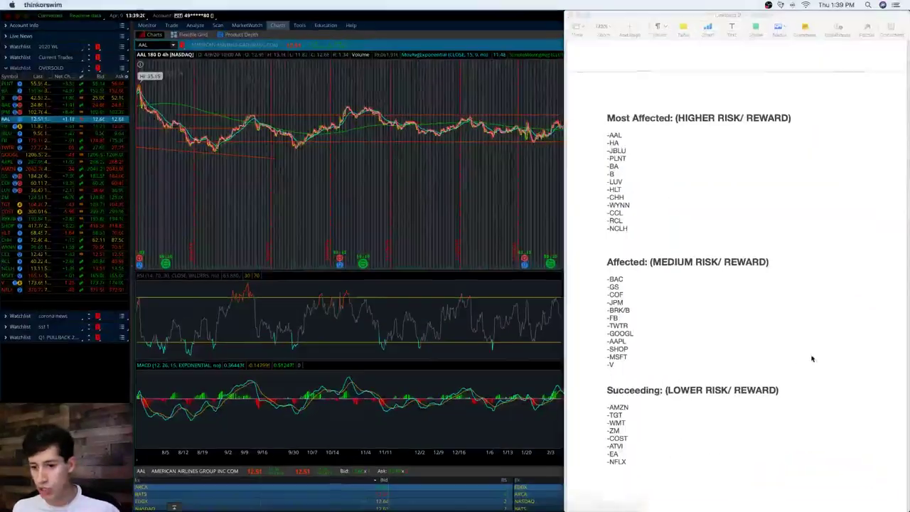
click(810, 358)
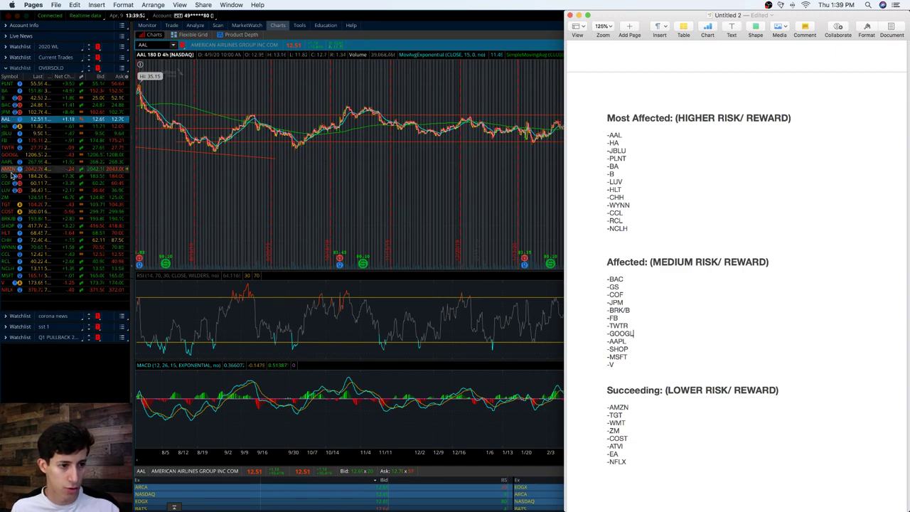
click(12, 257)
click(12, 255)
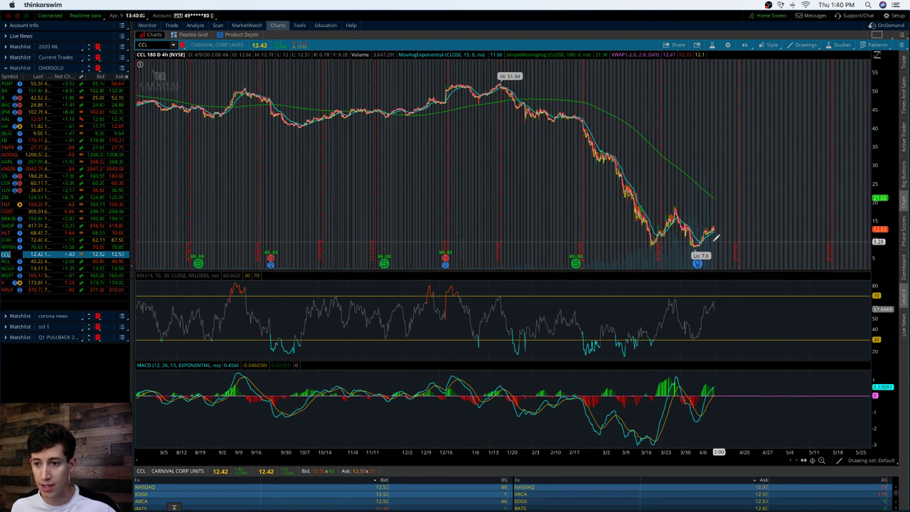
drag(711, 241, 730, 105)
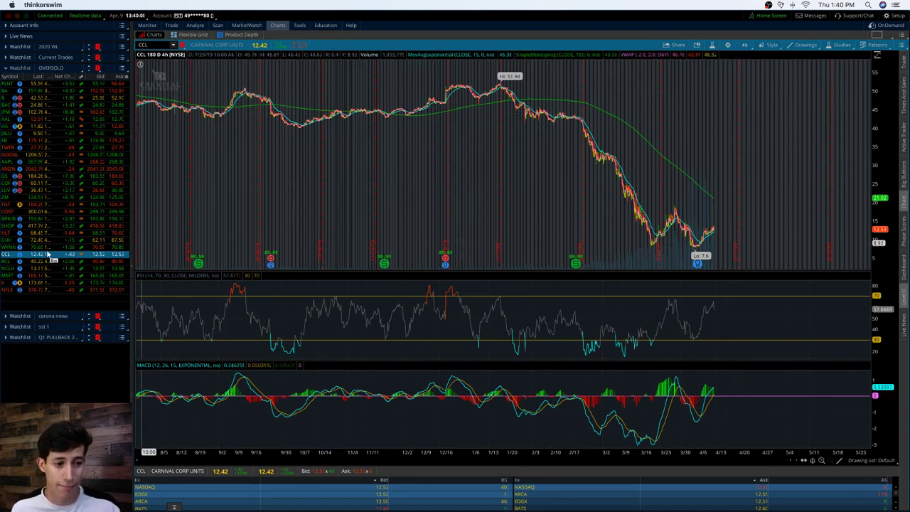
click(12, 262)
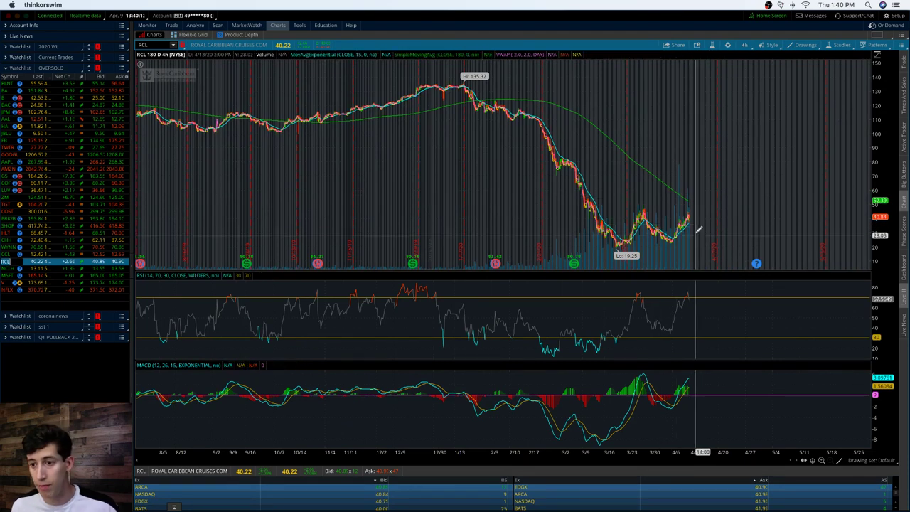
Trace RCL's potential rise from its recent trading range up to its pre-drop level and view the NCLH chart from the OVERSOLD watchlist.
drag(696, 229, 703, 93)
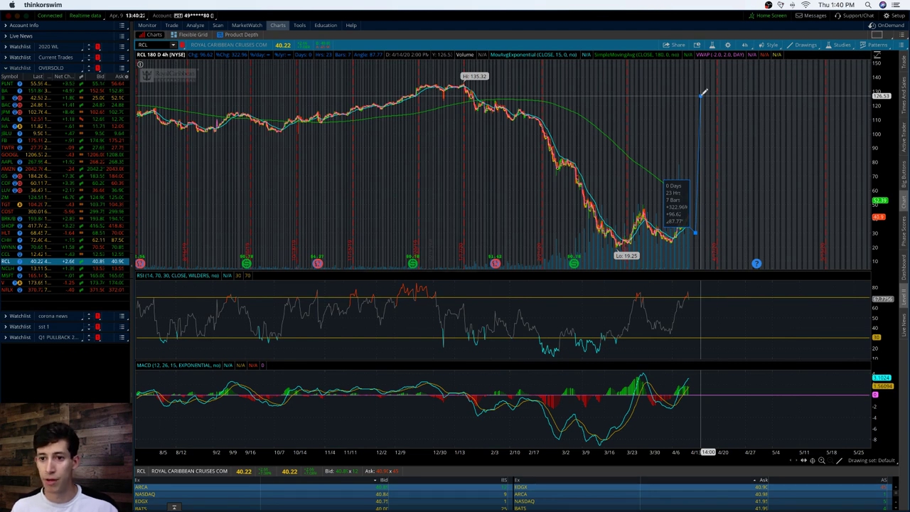
drag(702, 93, 708, 87)
click(106, 268)
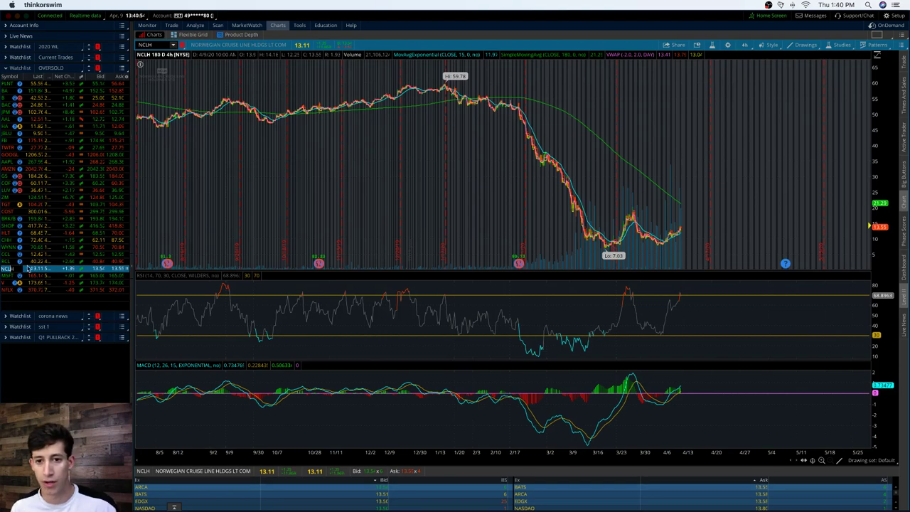
Check the YouTube live chat in Chrome and the ticker list in Pages, and return to thinkorswim.
key(ctrl+Up)
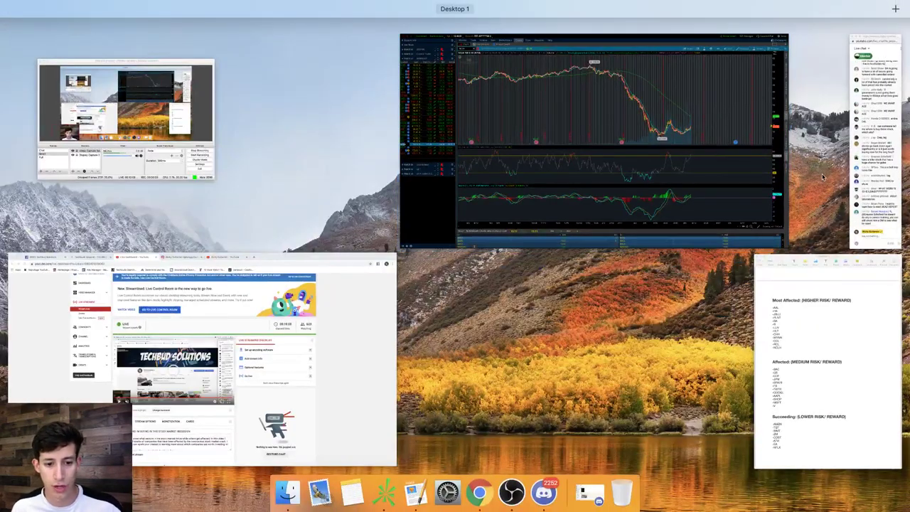
click(851, 191)
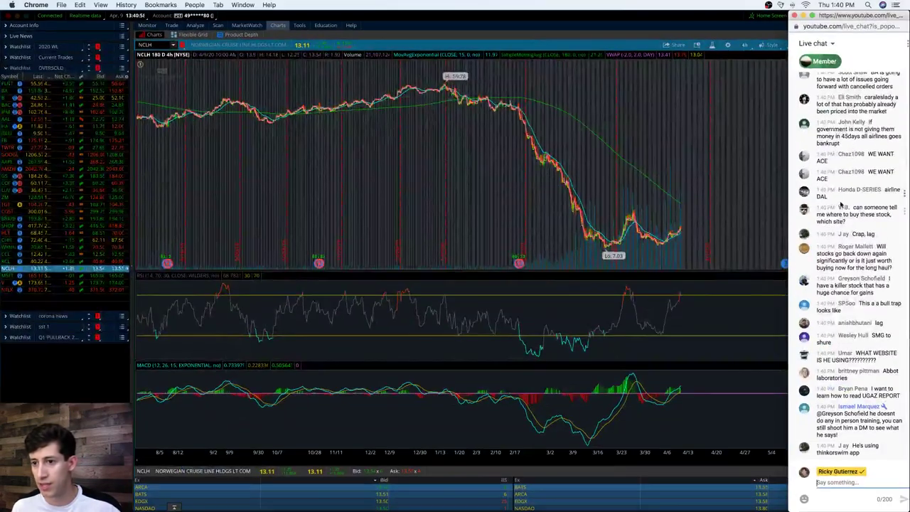
key(ctrl+Up)
click(853, 356)
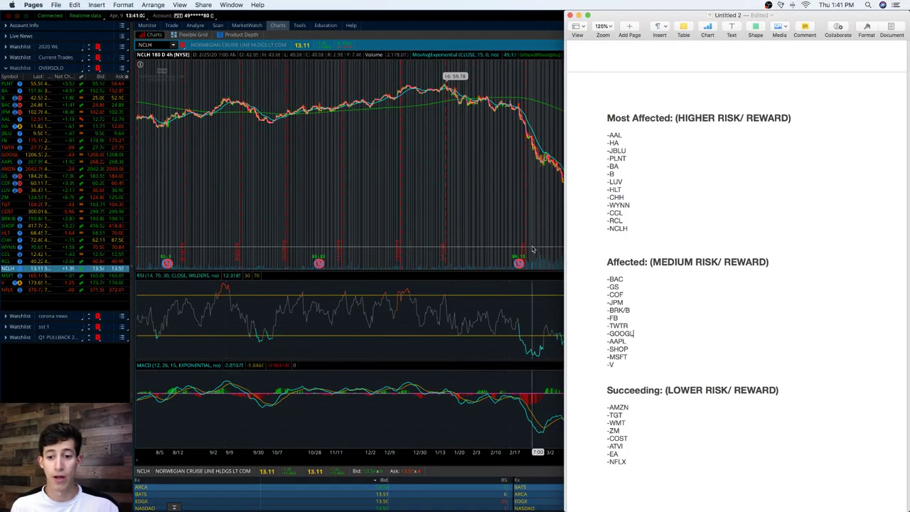
click(272, 54)
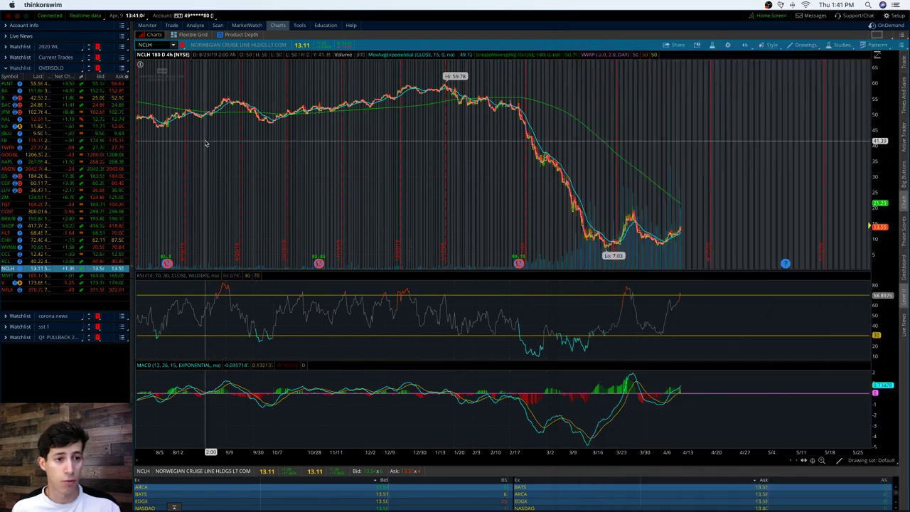
View the BAC and JPM charts from the OVERSOLD watchlist, tracing JPM's potential rise toward its pre-drop level.
click(7, 104)
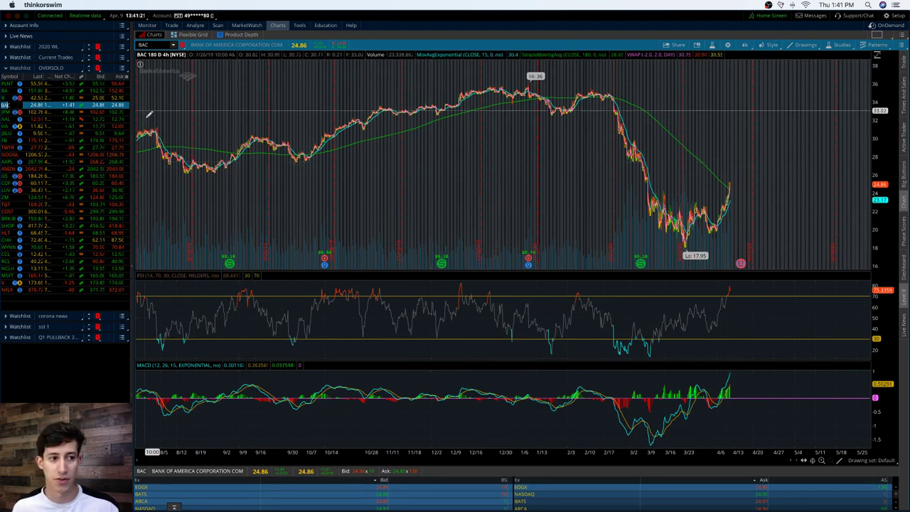
click(10, 112)
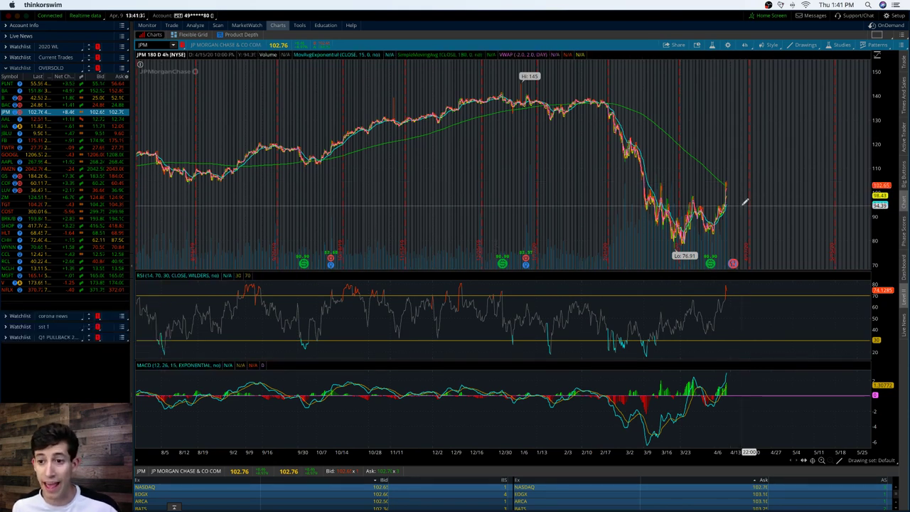
click(742, 204)
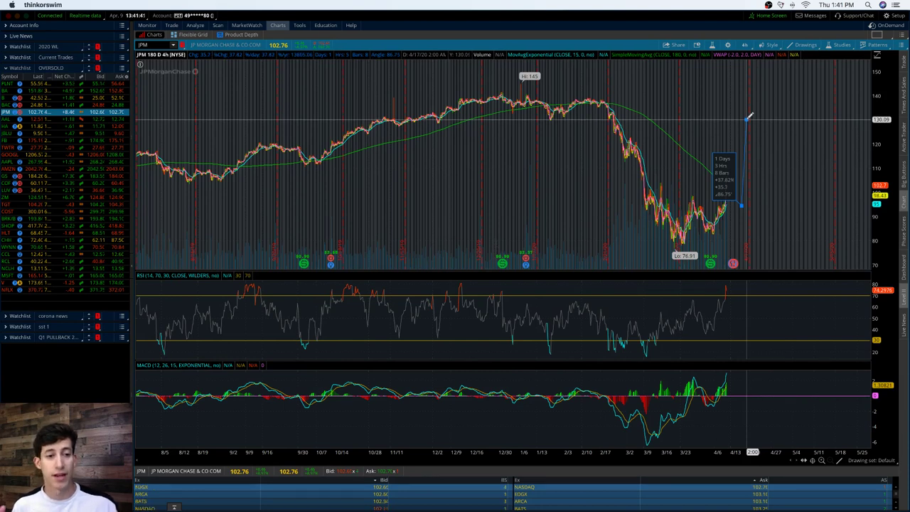
key(Escape)
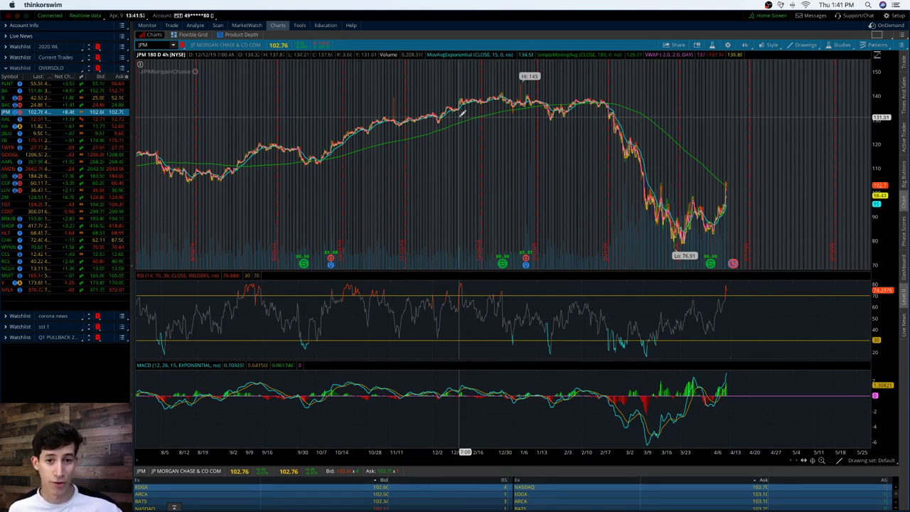
Consult the medium-risk tickers in Pages and view the FB and TWTR charts from the OVERSOLD watchlist in thinkorswim.
key(ctrl+Up)
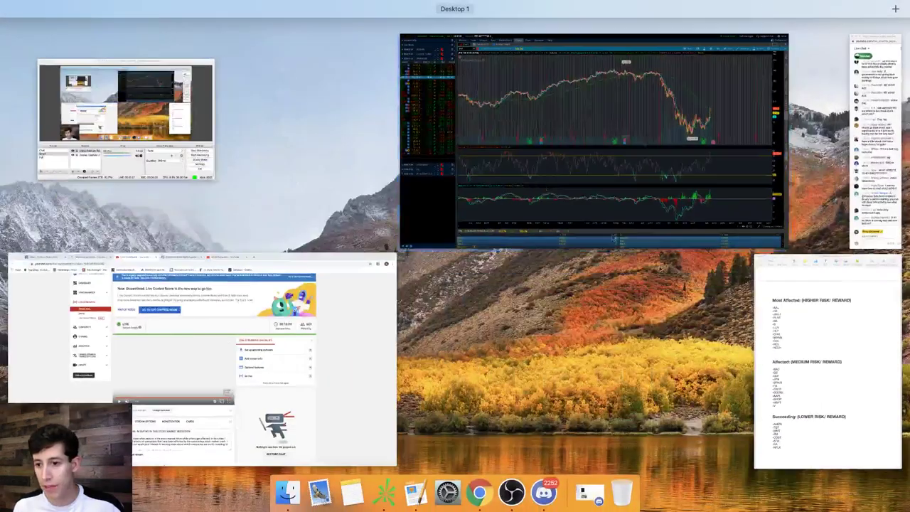
click(781, 320)
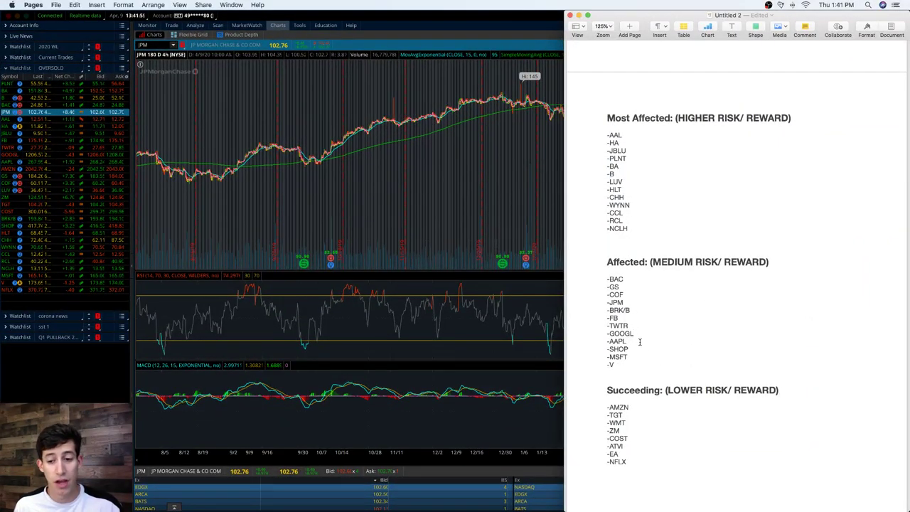
click(341, 213)
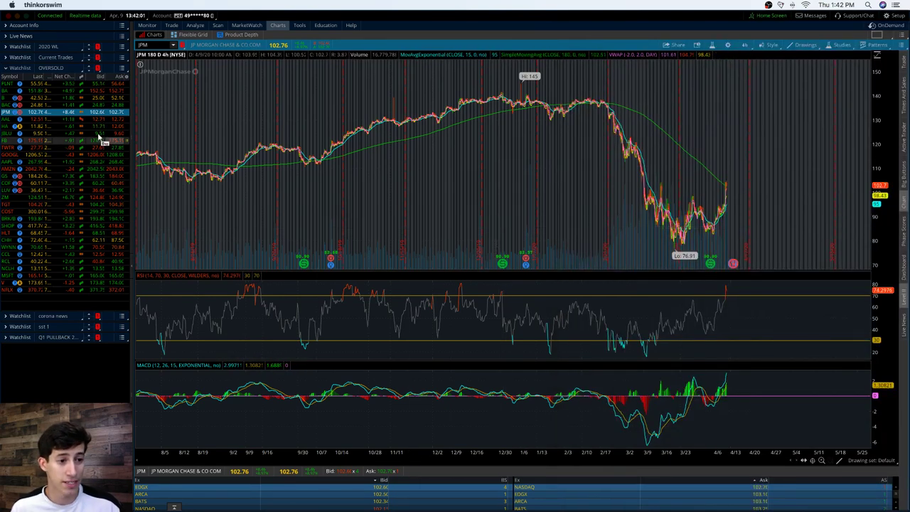
click(9, 142)
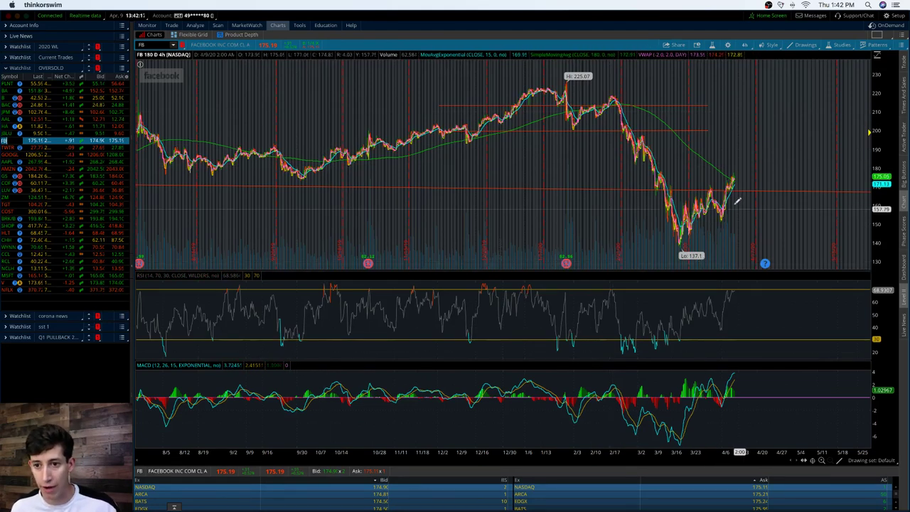
click(11, 147)
Compare the GOOGL, AAPL and AMZN charts from the OVERSOLD watchlist, tracing GOOGL's potential rise toward its pre-drop level.
click(10, 154)
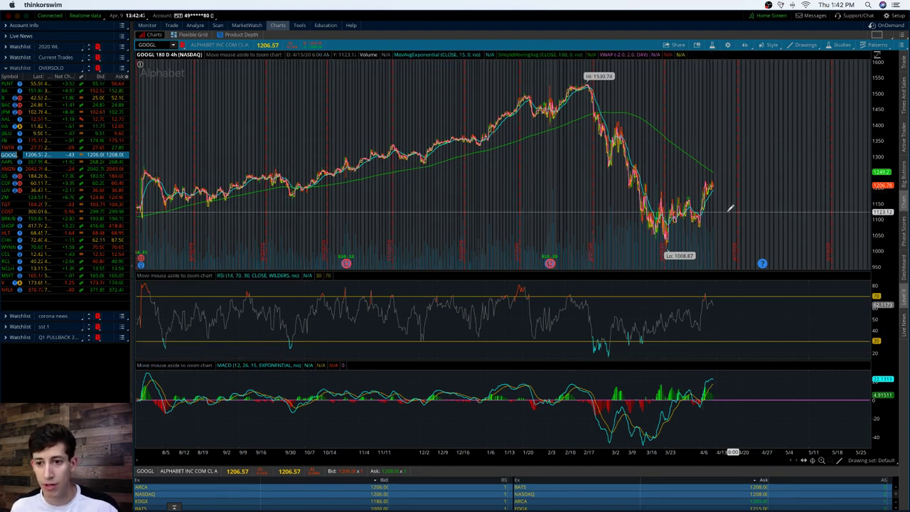
drag(729, 210, 739, 105)
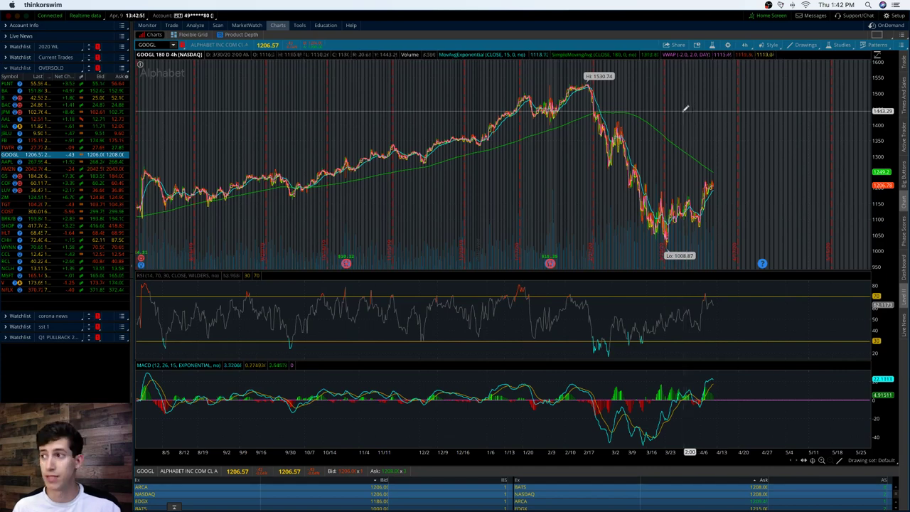
click(10, 164)
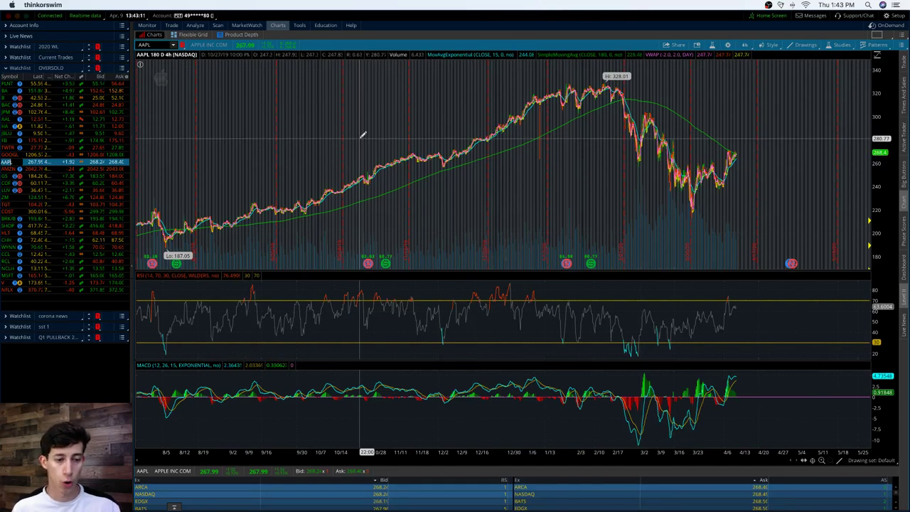
click(17, 169)
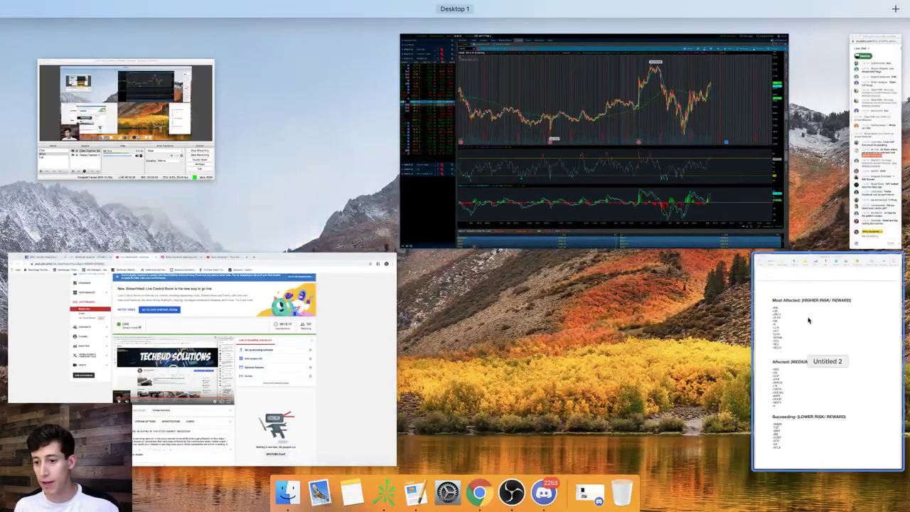
Consult the ticker list in Pages and view the AAPL, MSFT and V charts from the OVERSOLD watchlist in thinkorswim.
click(803, 362)
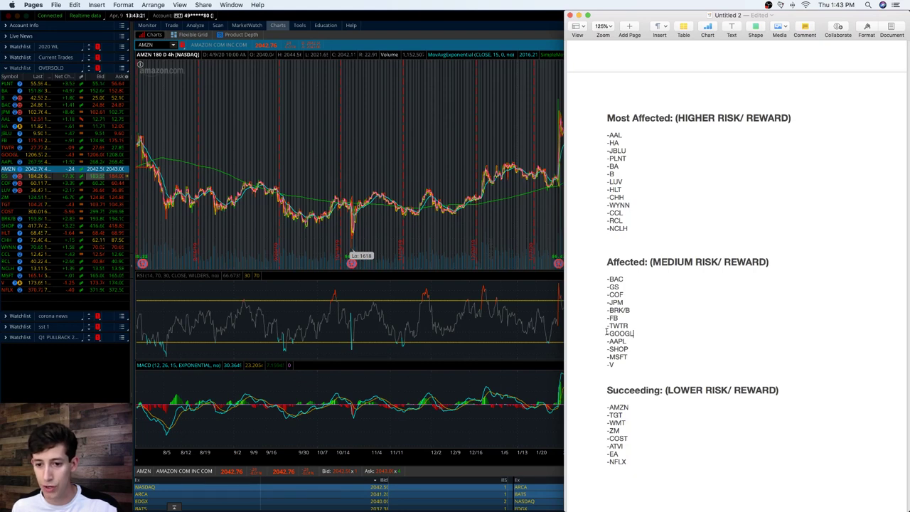
scroll(622, 341, down, 1)
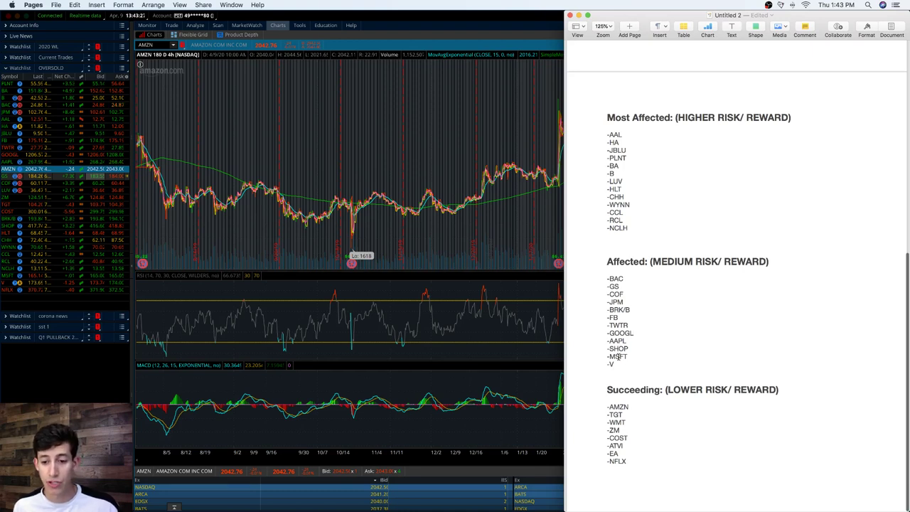
click(250, 157)
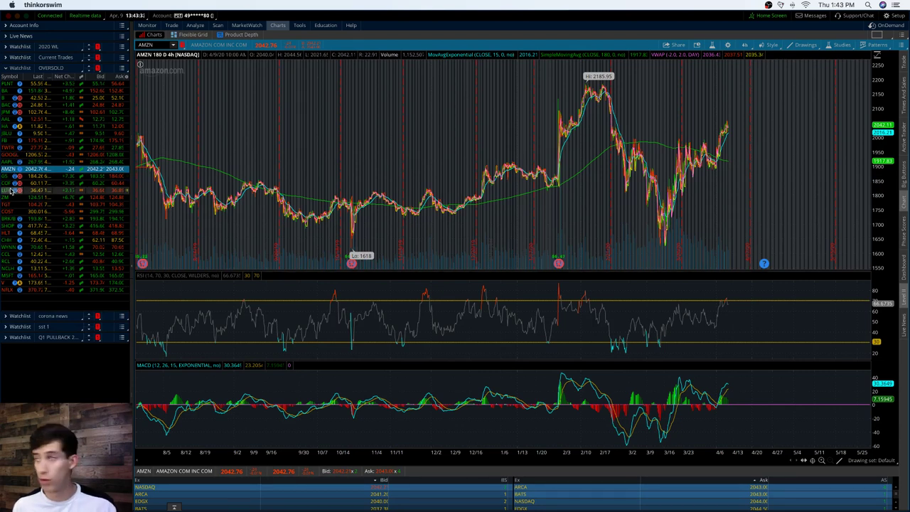
click(8, 162)
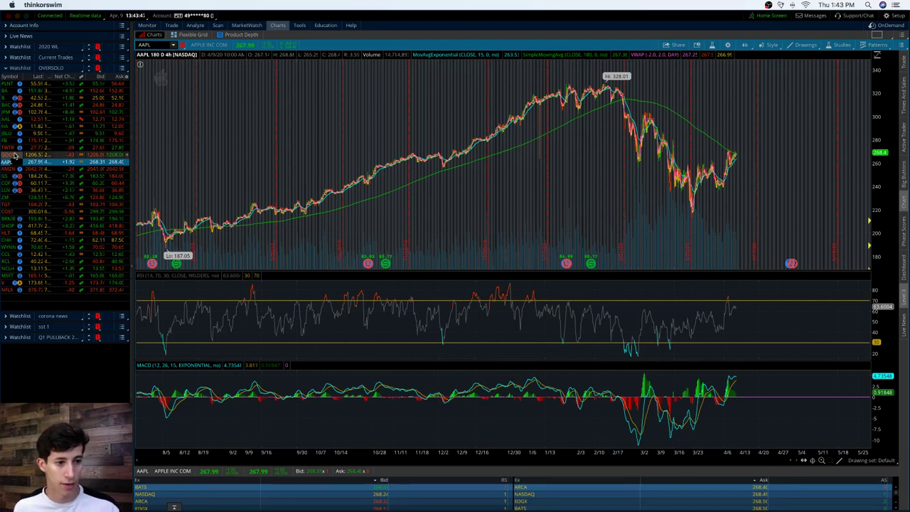
click(11, 276)
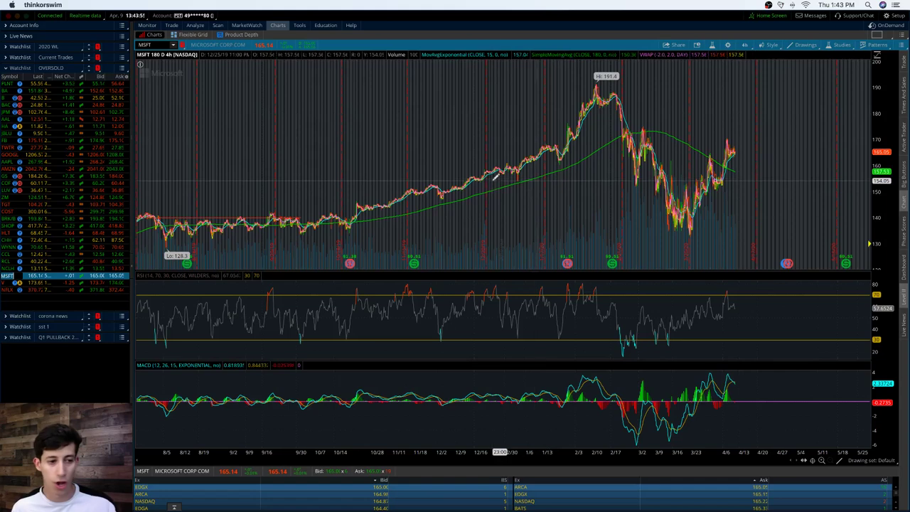
click(7, 285)
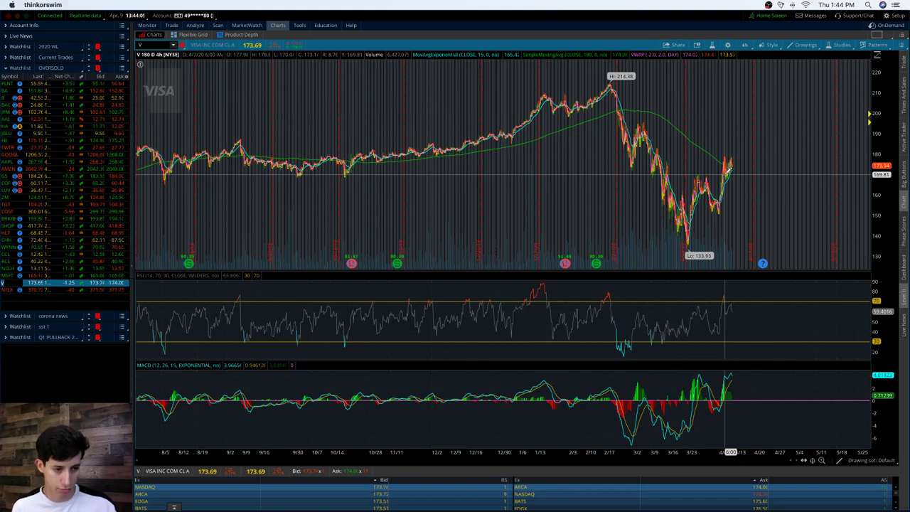
Review the Succeeding (lower risk/reward) group of the ticker list in Pages and return to thinkorswim.
key(ctrl+Up)
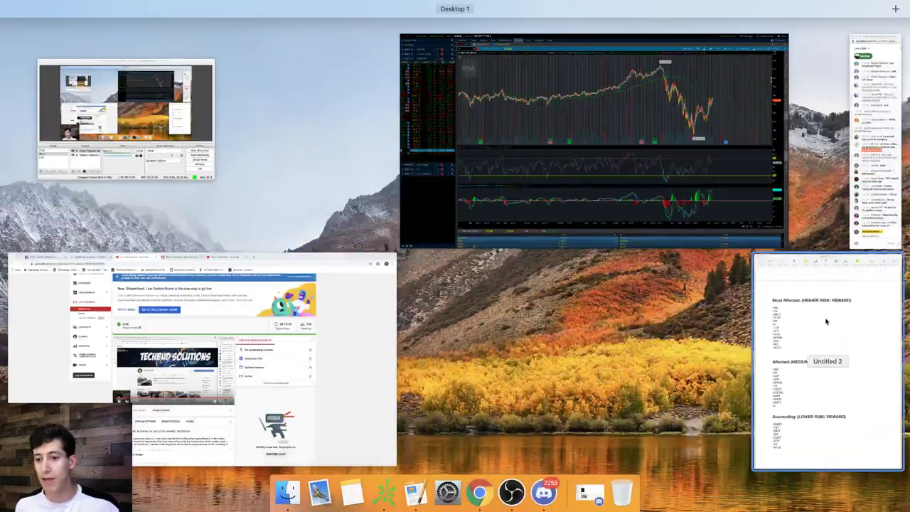
click(824, 321)
scroll(682, 365, up, 2)
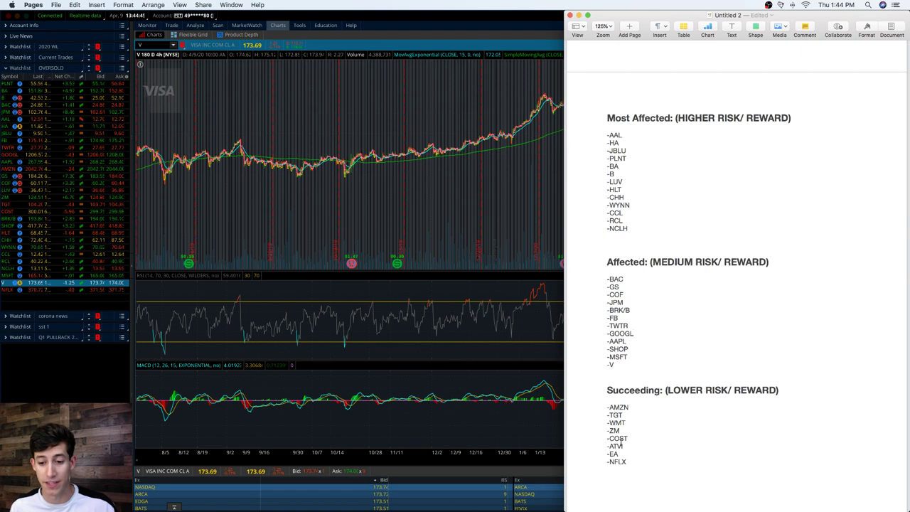
scroll(623, 448, up, 1)
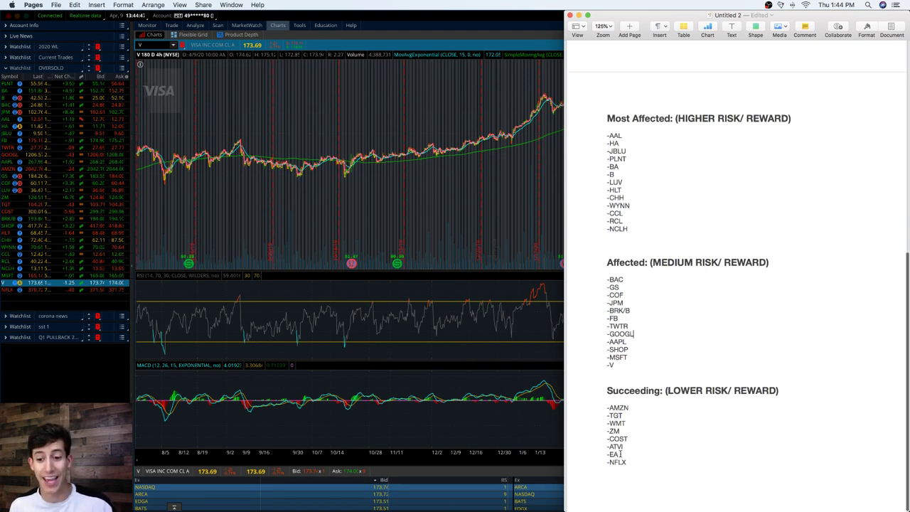
scroll(622, 461, down, 1)
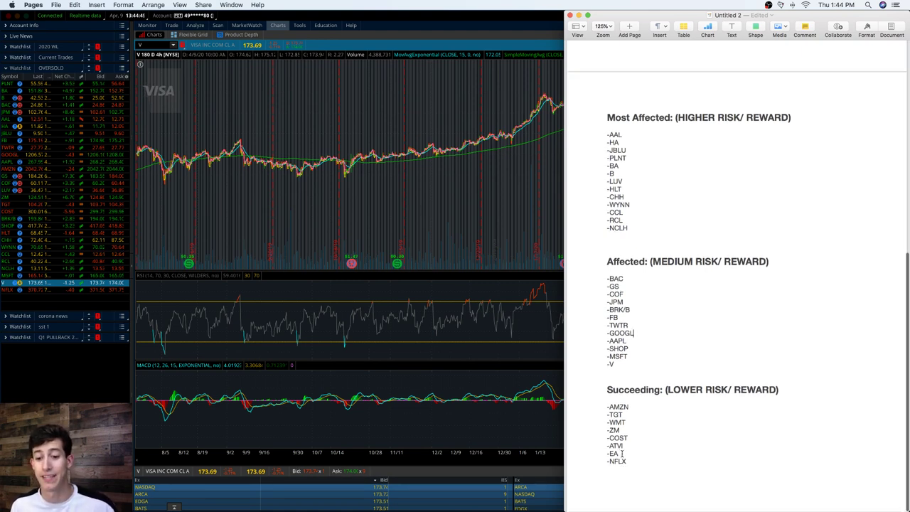
scroll(621, 450, up, 1)
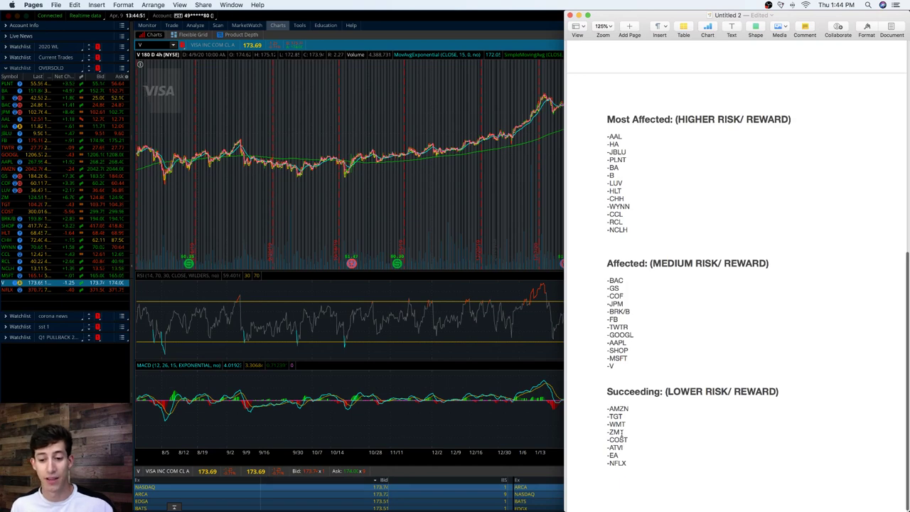
click(318, 161)
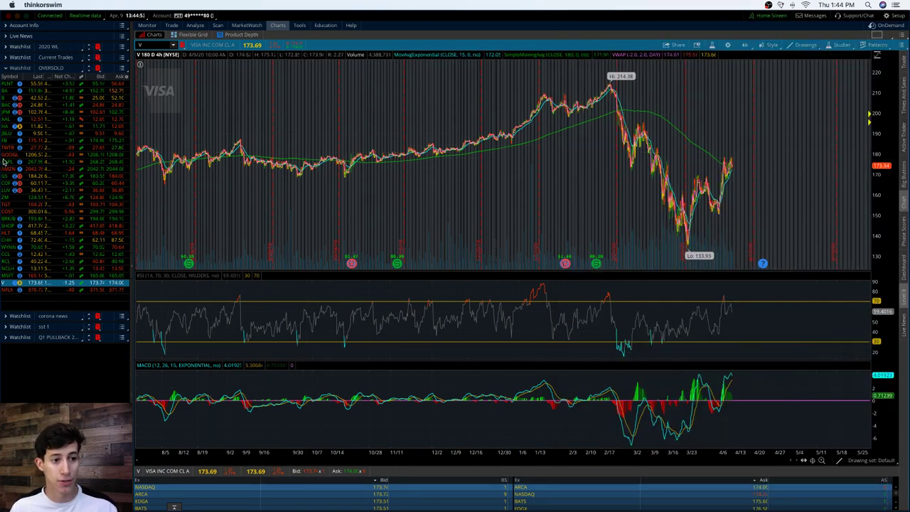
View the ZM, COST and TGT charts from the OVERSOLD watchlist.
click(7, 197)
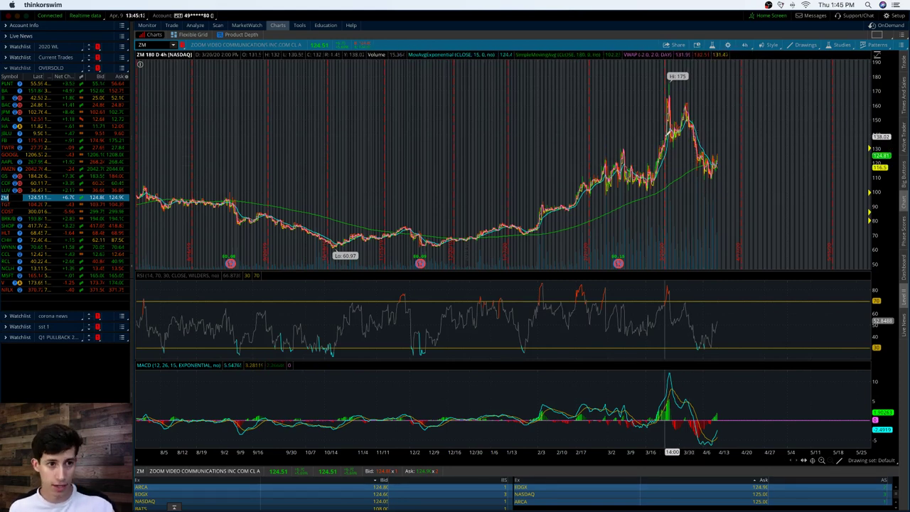
click(8, 212)
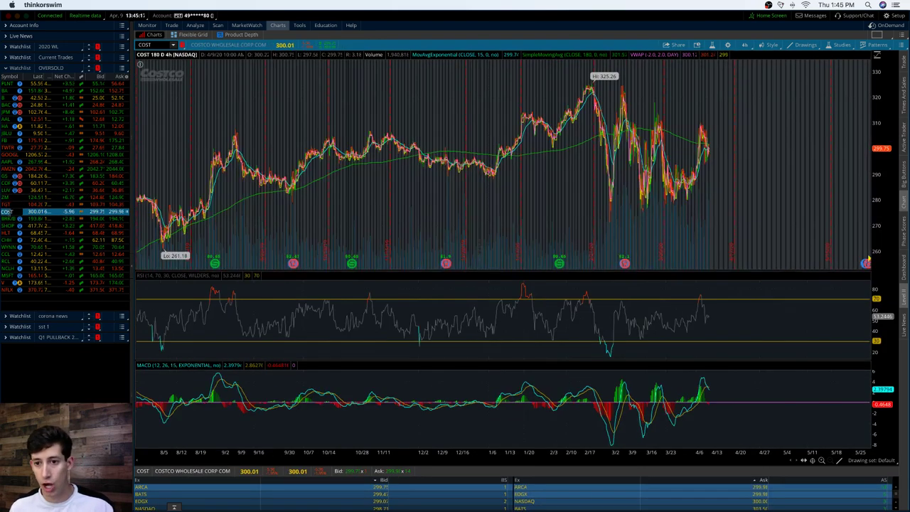
click(11, 204)
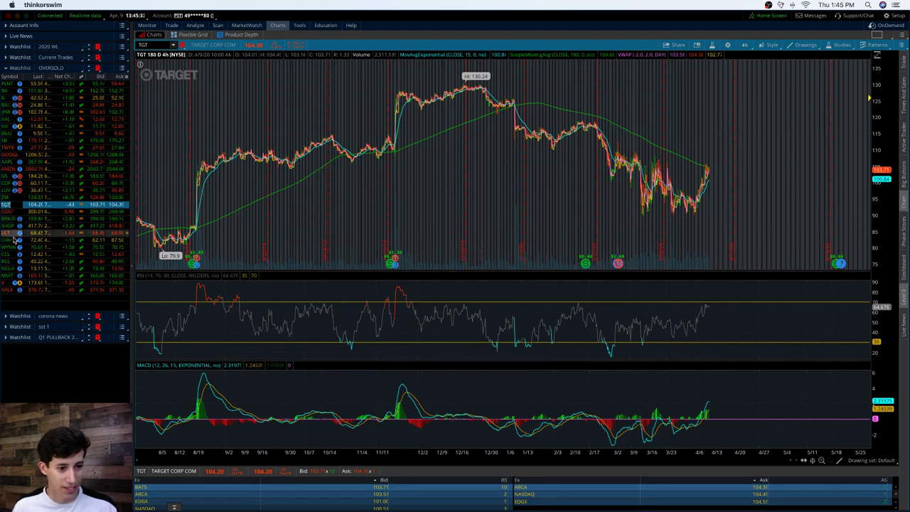
Add the ticker WMT at the end of the OVERSOLD watchlist and show its chart.
click(3, 296)
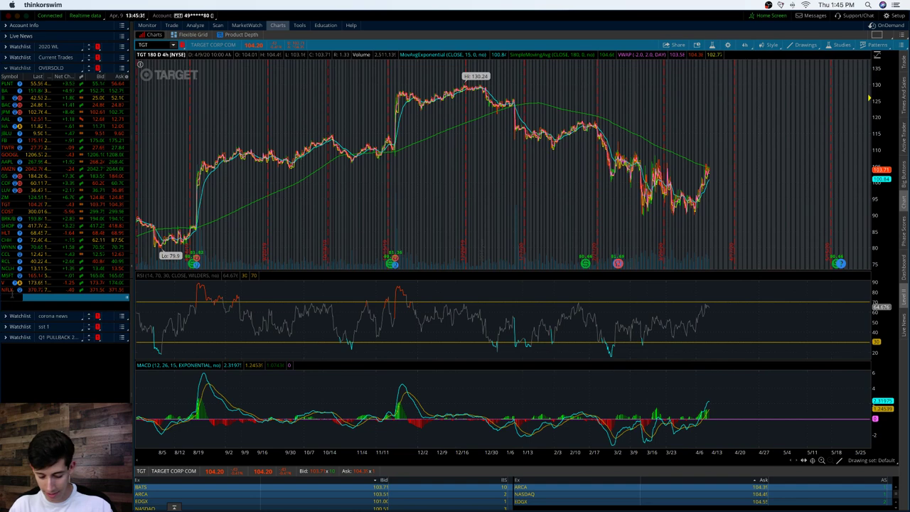
text(WMT)
key(Return)
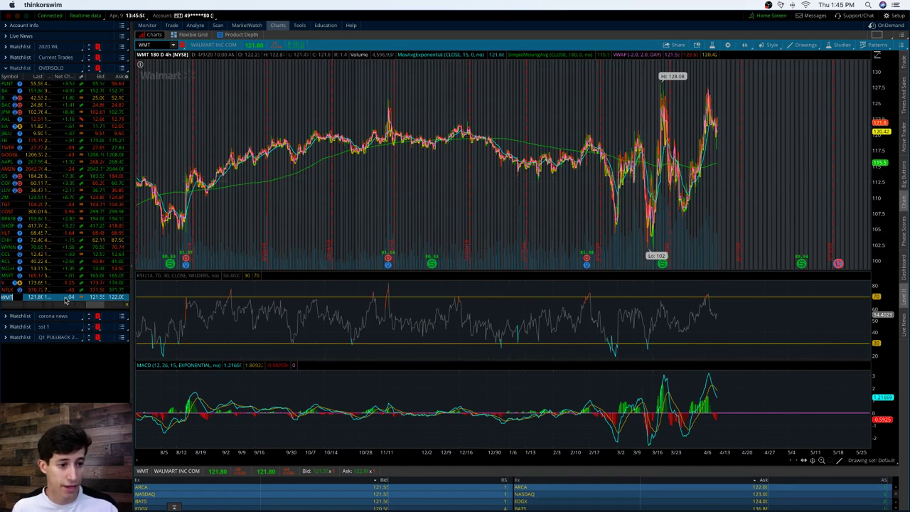
View the AMZN chart, and add the ticker ATVI at the end of the OVERSOLD watchlist and show its chart.
click(10, 169)
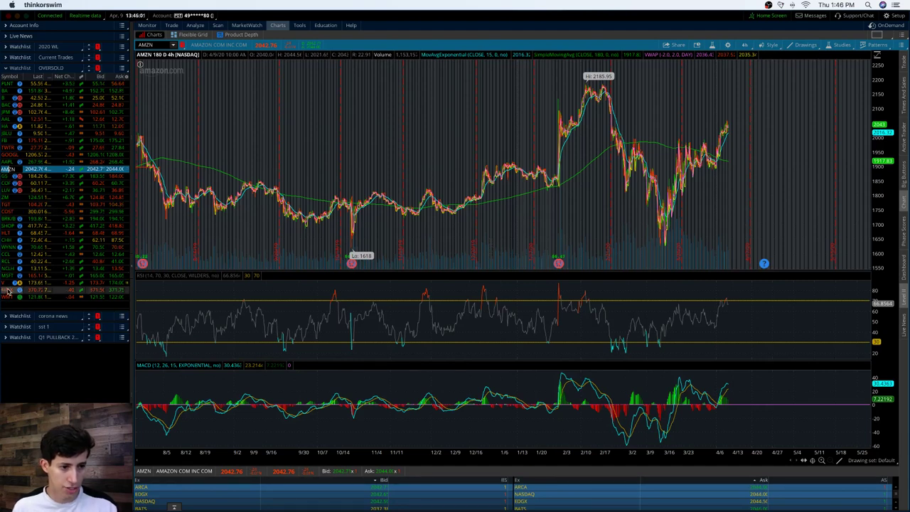
click(36, 304)
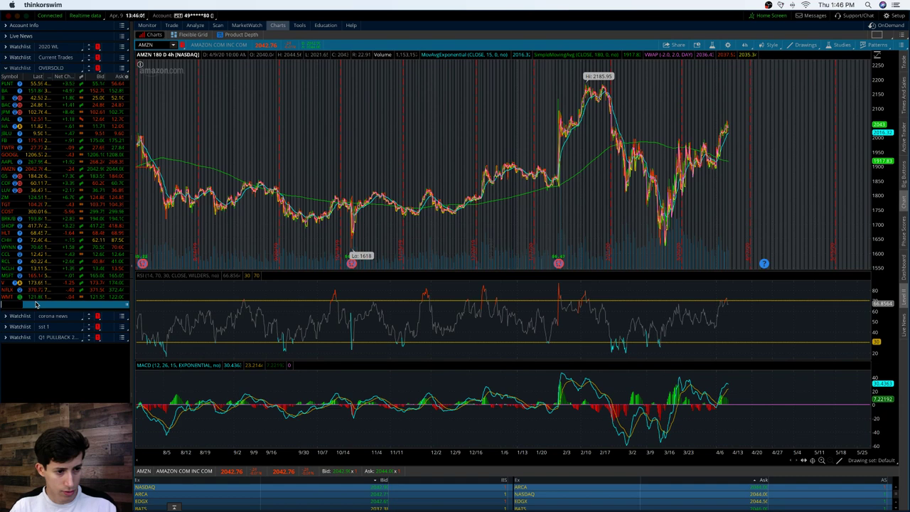
text(CVS)
key(Return)
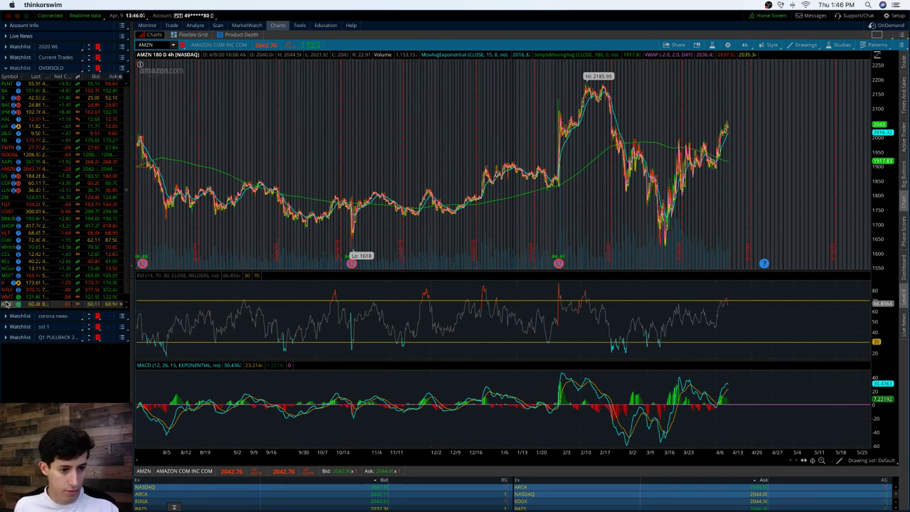
click(6, 304)
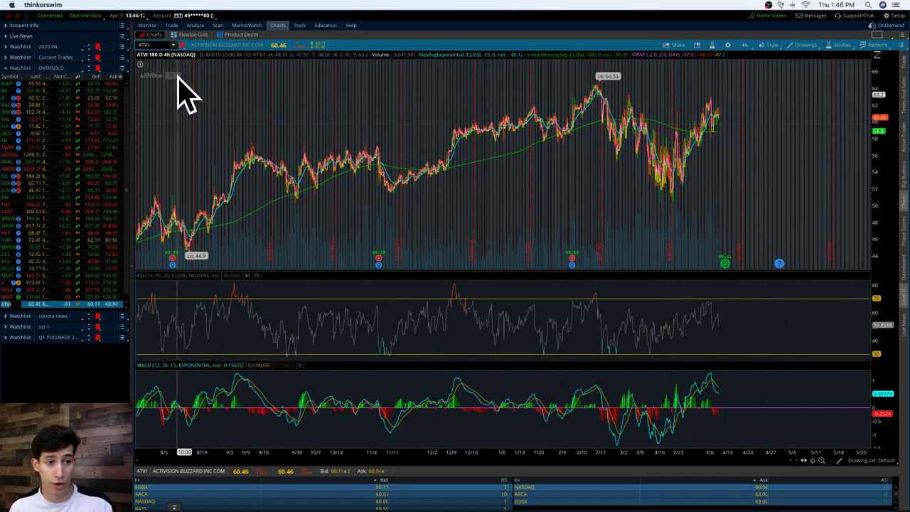
Load the chart for the symbol EA without adding it to the watchlist.
click(150, 45)
text(EA)
key(Return)
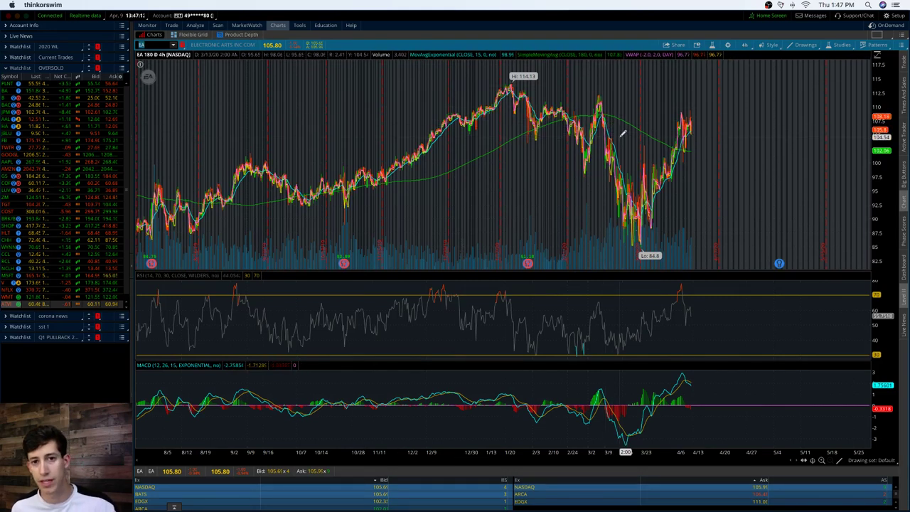
click(4, 170)
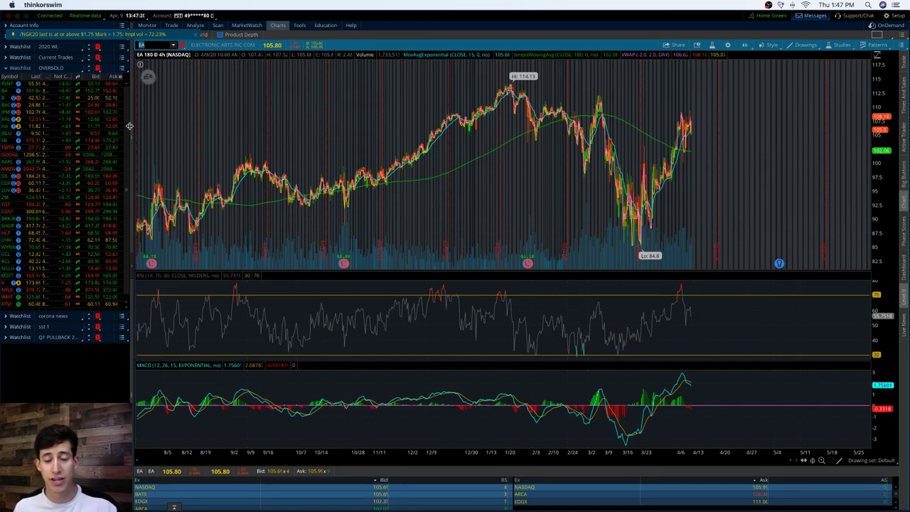
Switch to Chrome and show the streamer's Instagram profile and the TechBud Solutions YouTube channel page.
key(ctrl+Up)
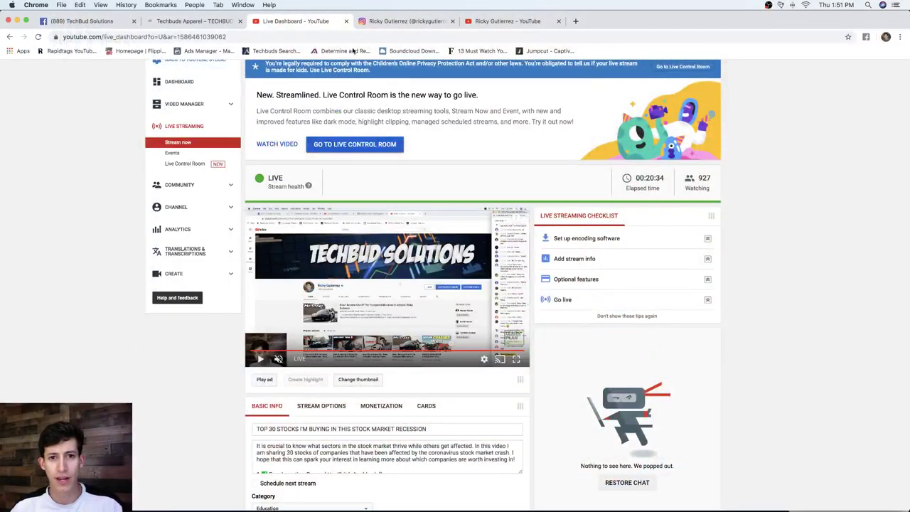
click(384, 21)
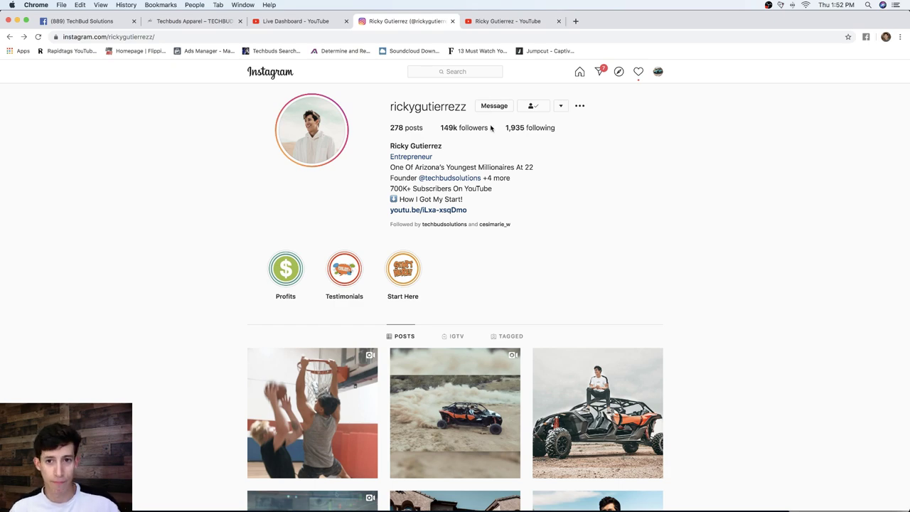
click(492, 23)
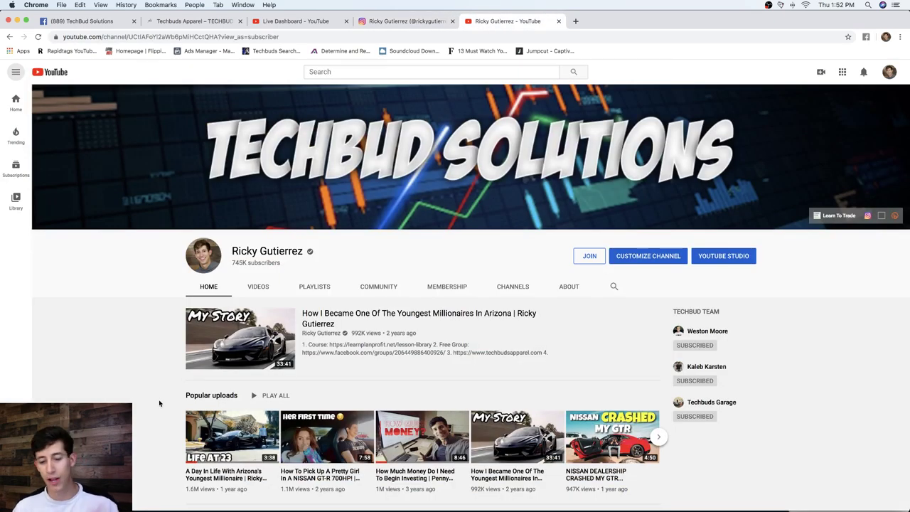
Switch to thinkorswim, view today's trade activity and the position statement, and return to the EA chart.
key(ctrl+Up)
click(559, 132)
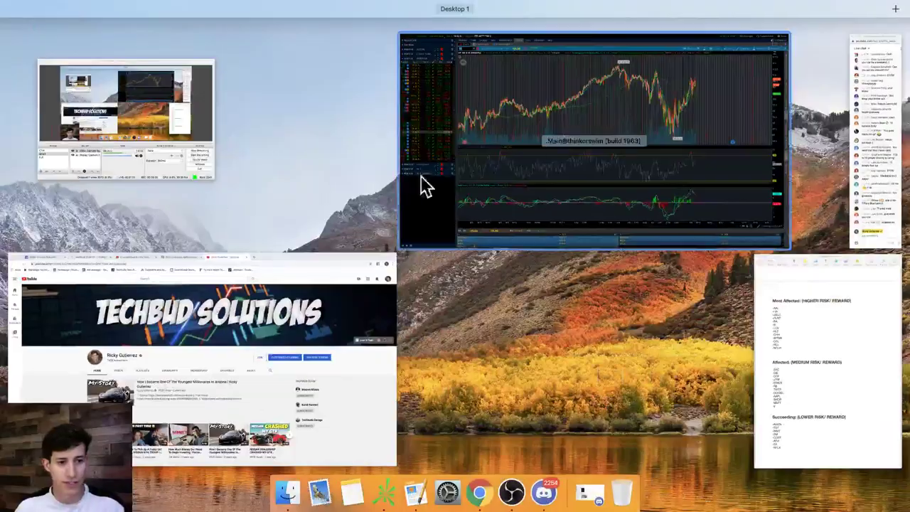
click(420, 182)
click(147, 26)
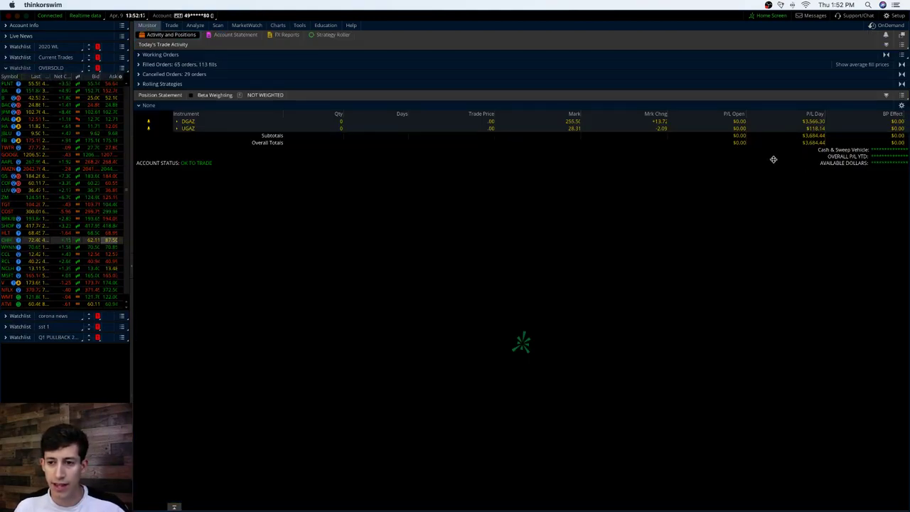
click(278, 25)
Show the risk-grouped ticker list in Pages beside the chart, and bring the OBS window to the front.
key(ctrl+Up)
click(830, 319)
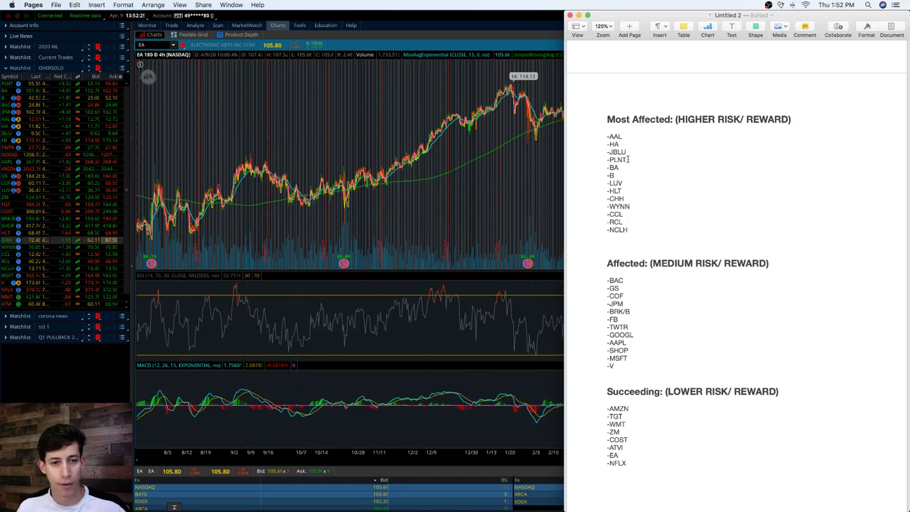
key(ctrl+Up)
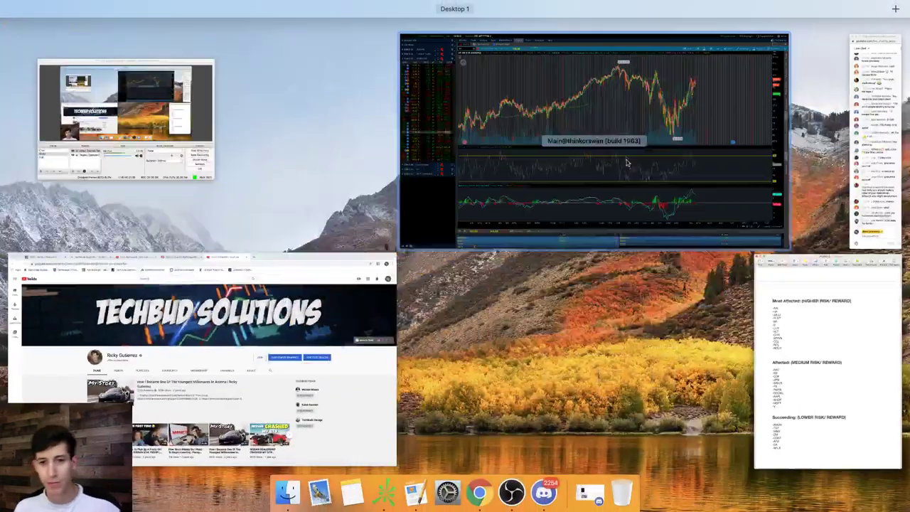
click(133, 140)
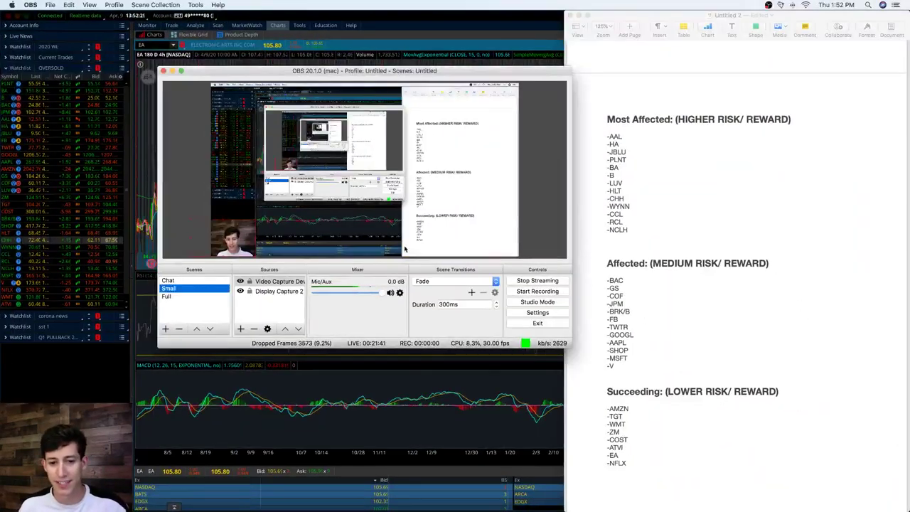